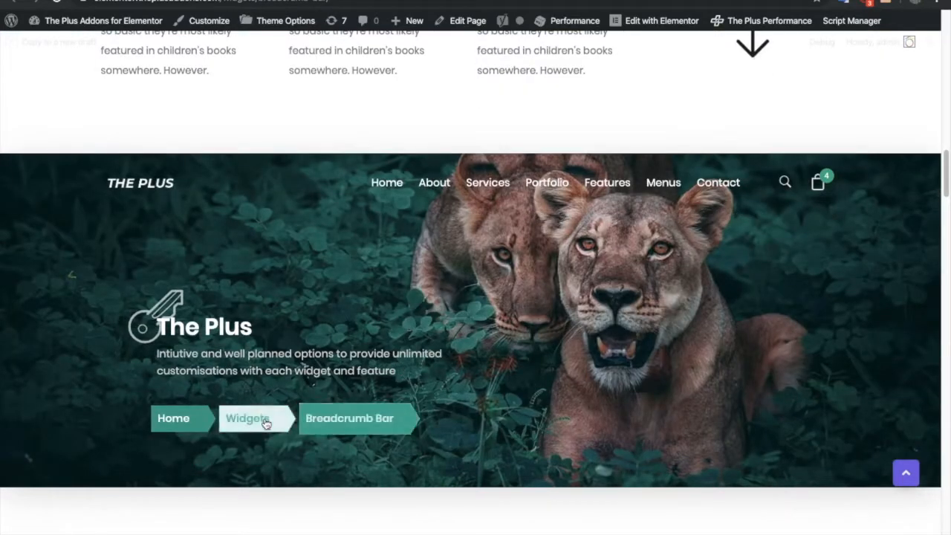
Open the Breadcrumb Bar page in Elementor and bring up the settings of the breadcrumbs widget in the purple header
scroll(375, 402, down, 8)
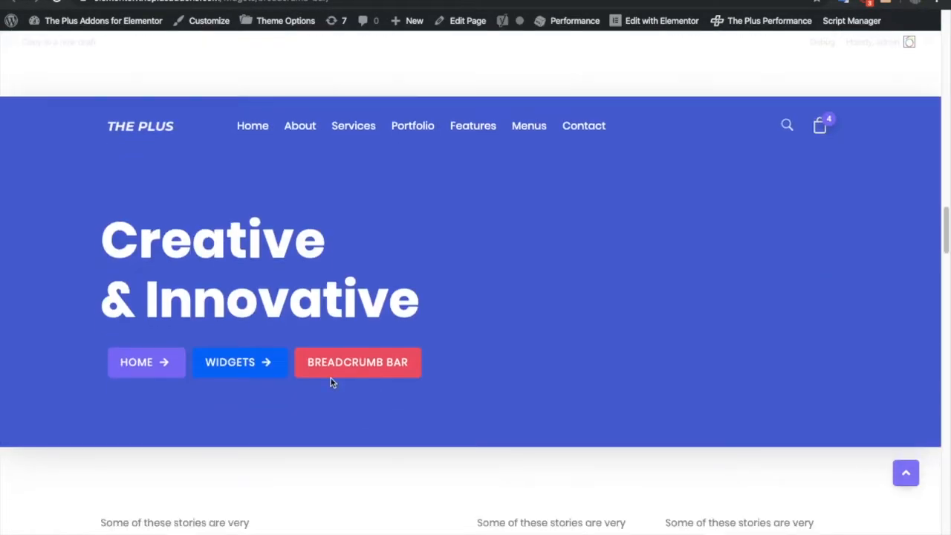
click(415, 374)
mouse_move(334, 67)
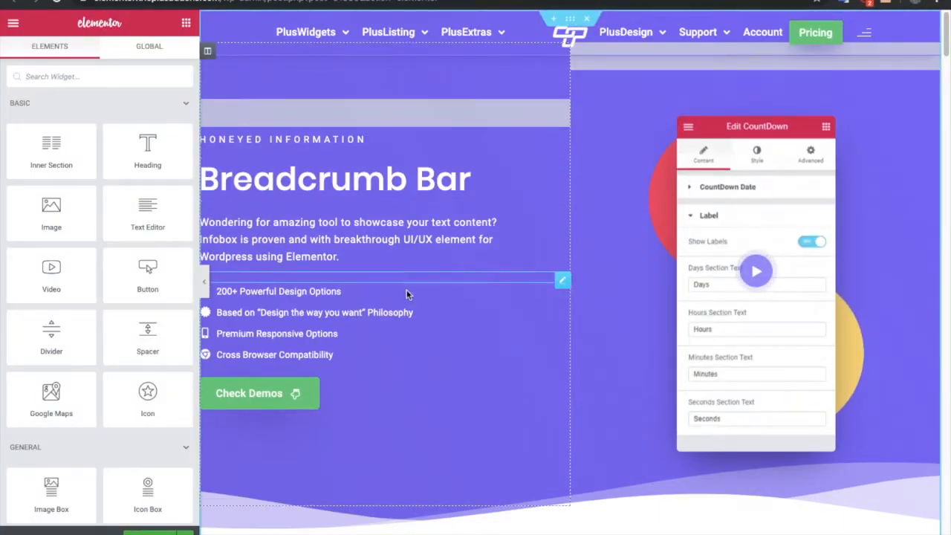
scroll(407, 293, down, 8)
click(776, 228)
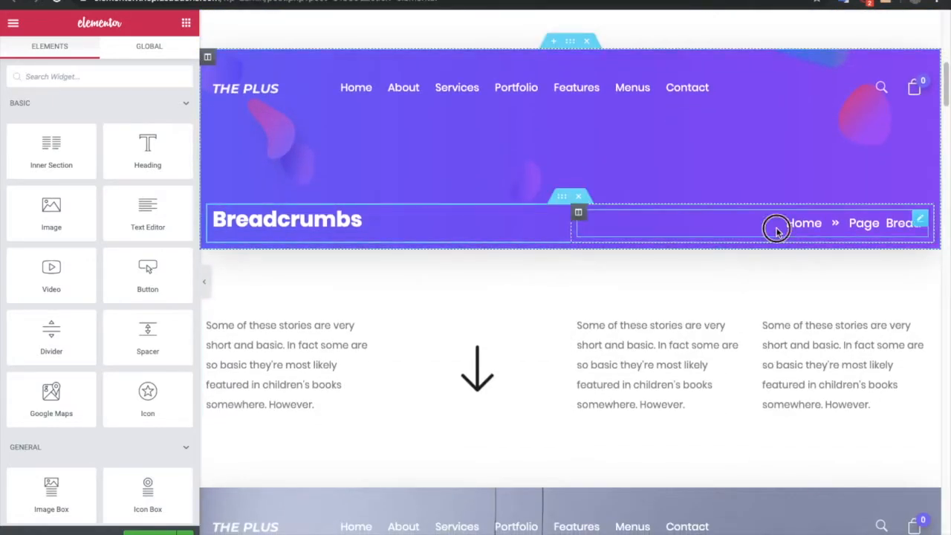
drag(71, 22, 146, 23)
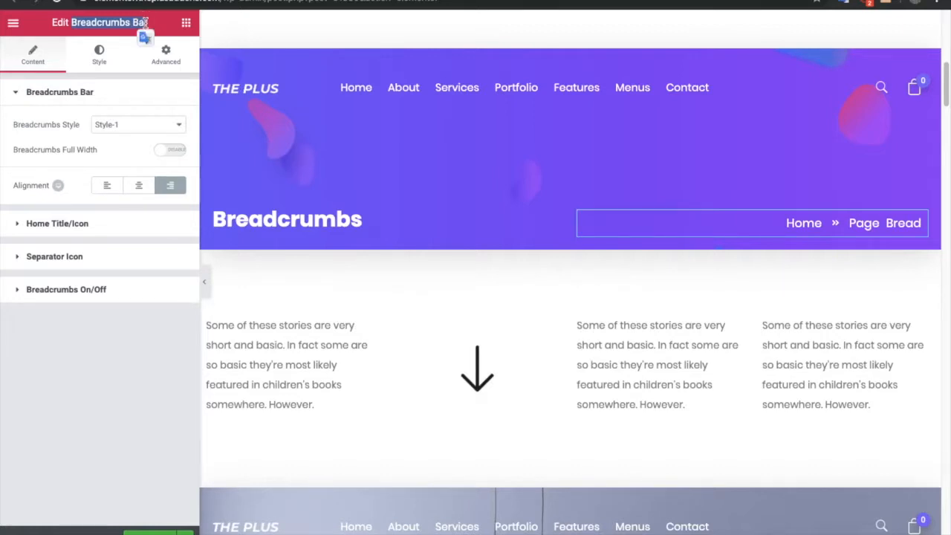
Try Style-2 for the breadcrumbs and return to Style-1
click(111, 125)
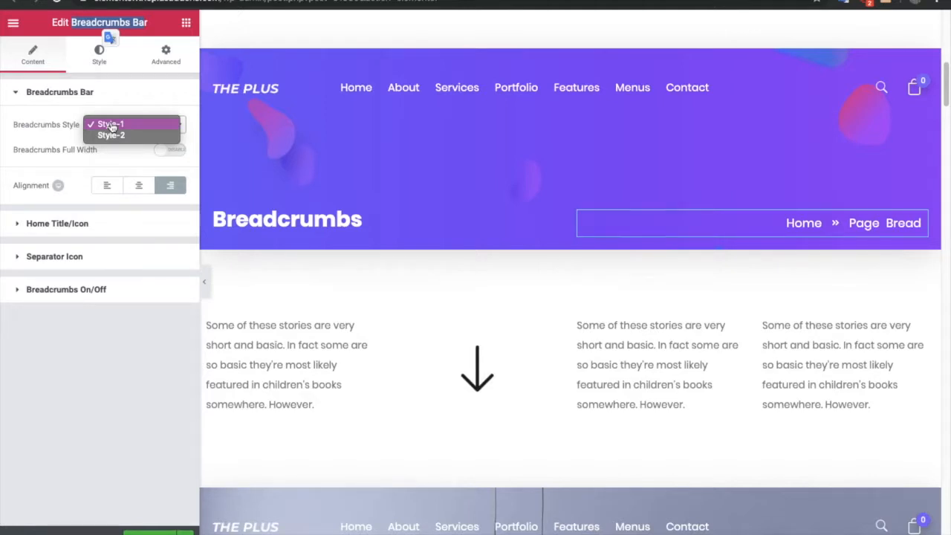
click(111, 135)
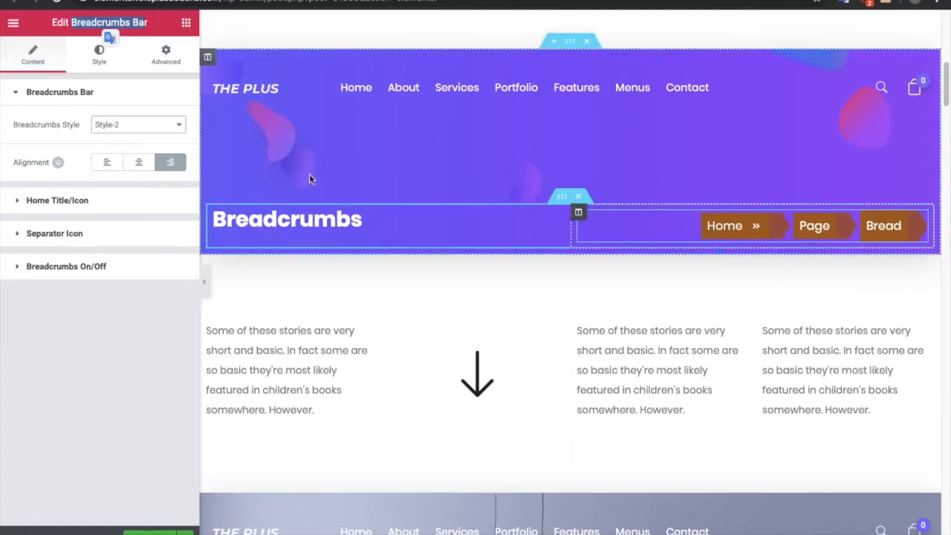
click(108, 129)
click(111, 113)
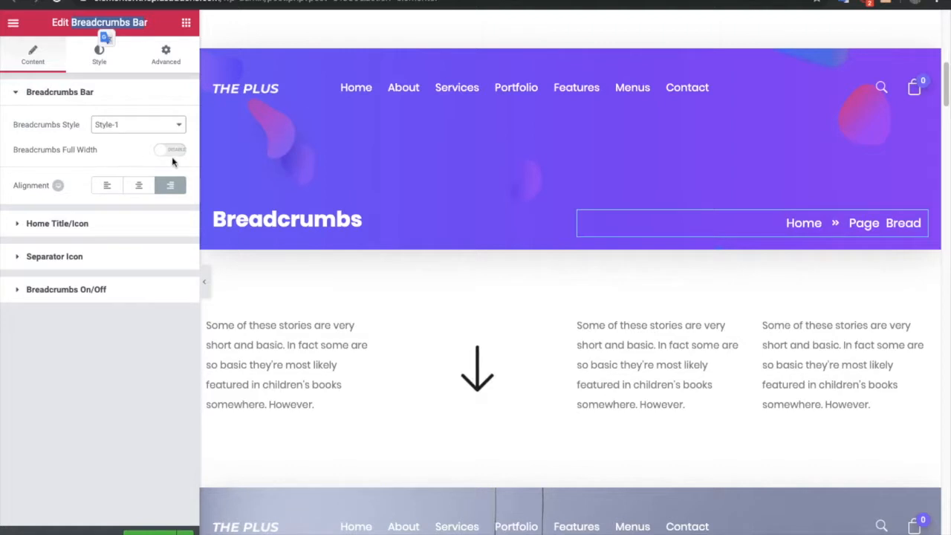
Enable full width for the breadcrumbs and set their content background to a semi-transparent dark grey, rgba 61,61,61
click(169, 152)
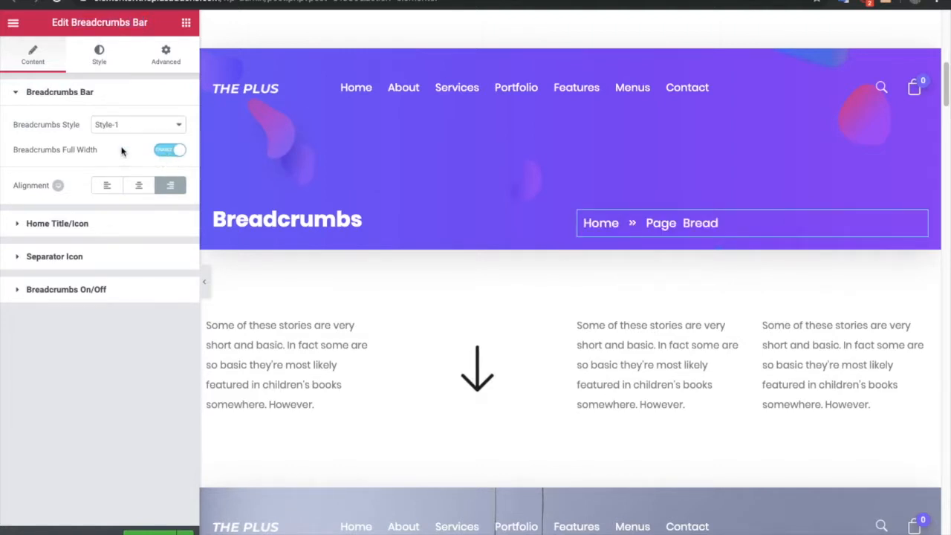
click(101, 72)
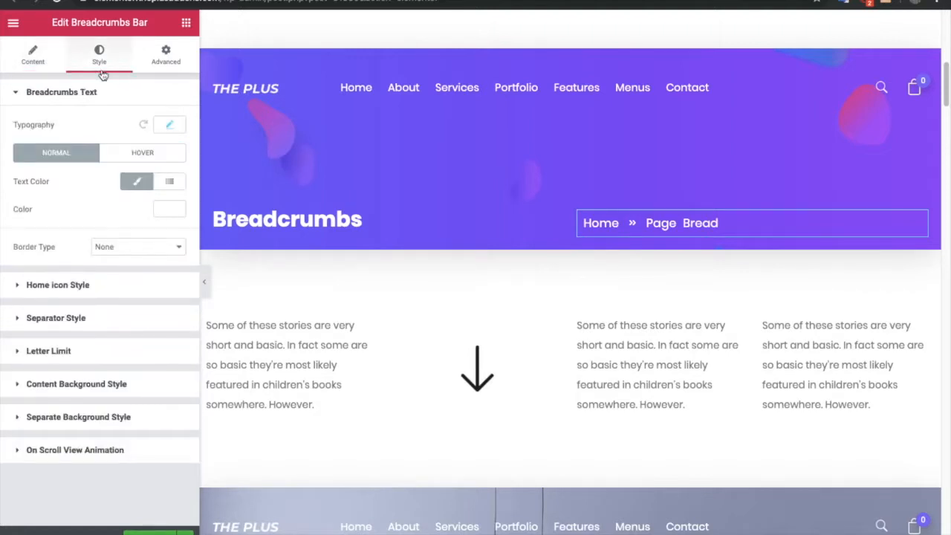
click(73, 384)
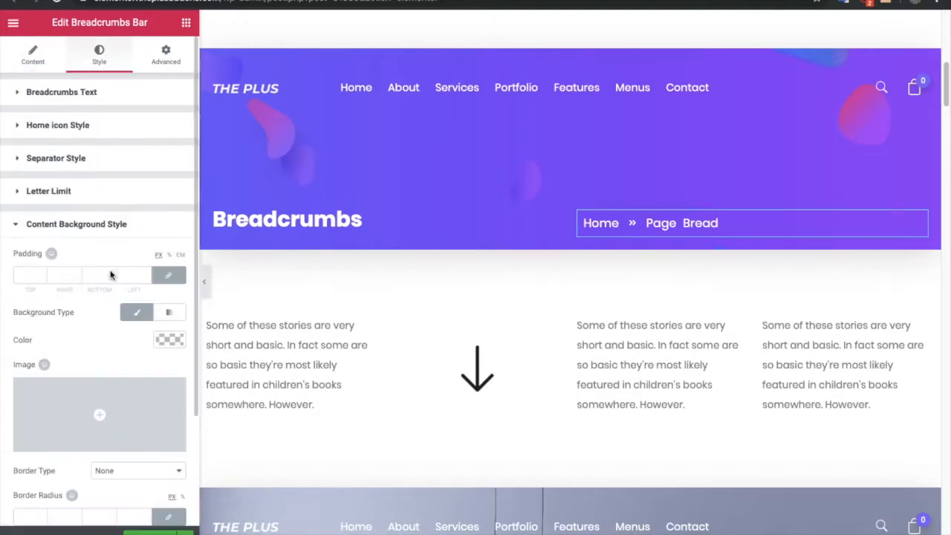
click(171, 339)
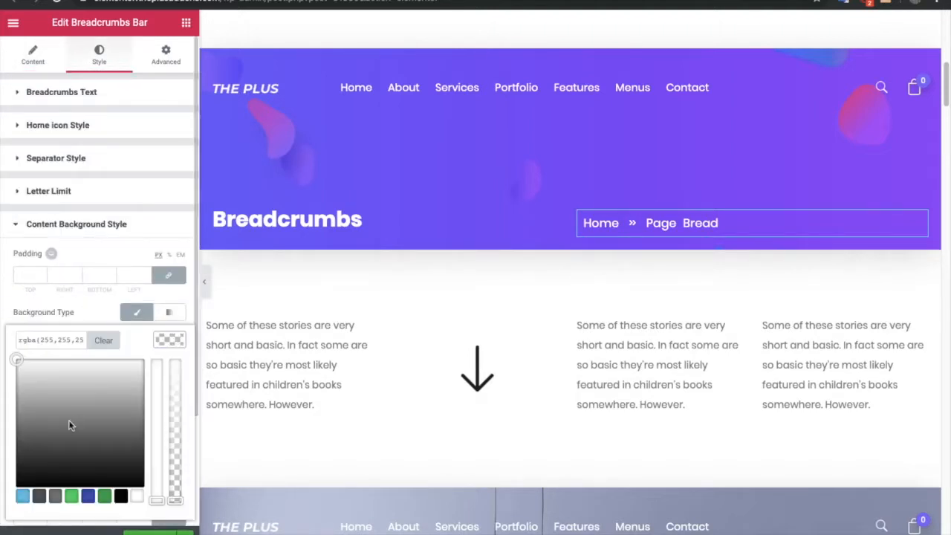
drag(32, 390, 12, 383)
mouse_move(176, 431)
mouse_down()
mouse_move(179, 394)
mouse_move(178, 414)
mouse_up()
drag(66, 441, 3, 457)
click(171, 339)
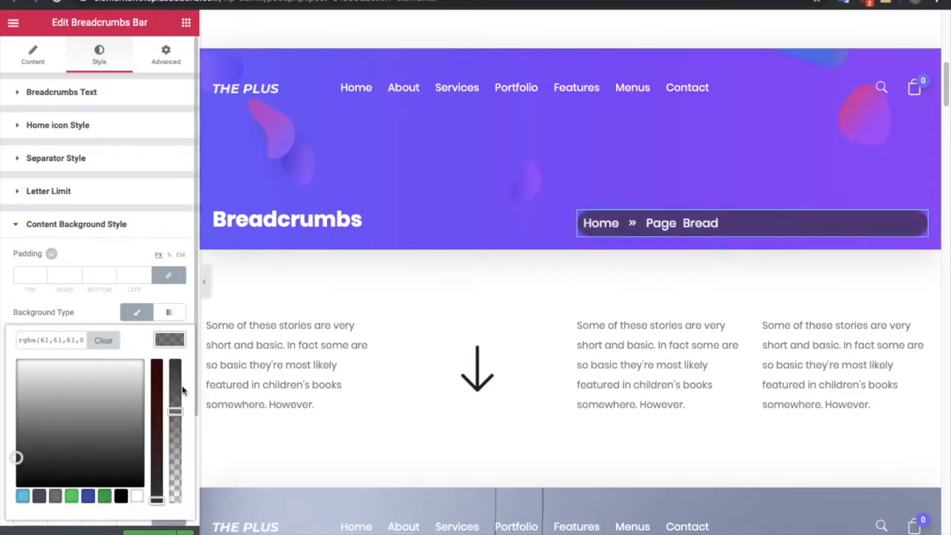
click(176, 431)
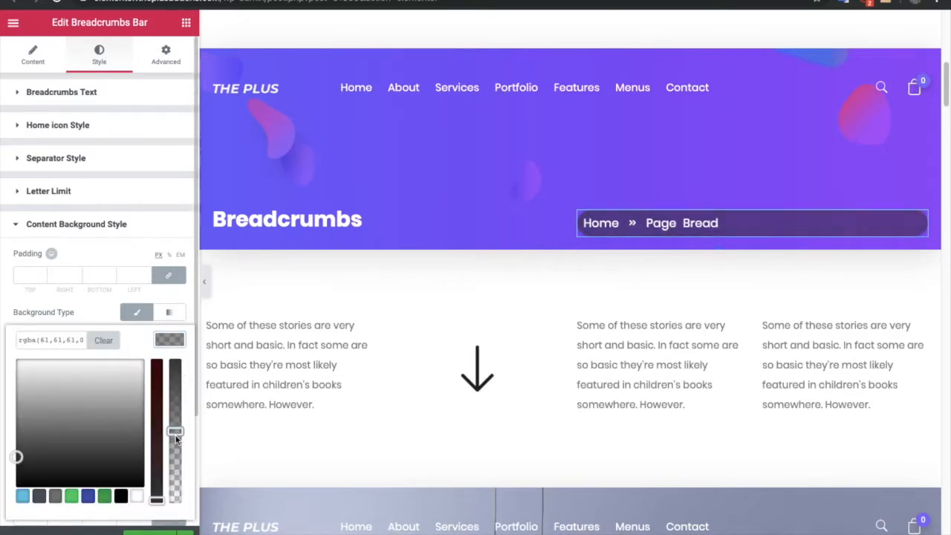
click(168, 339)
Try center and left alignment for the breadcrumbs, return to right, and check the per-device alignment options
click(40, 67)
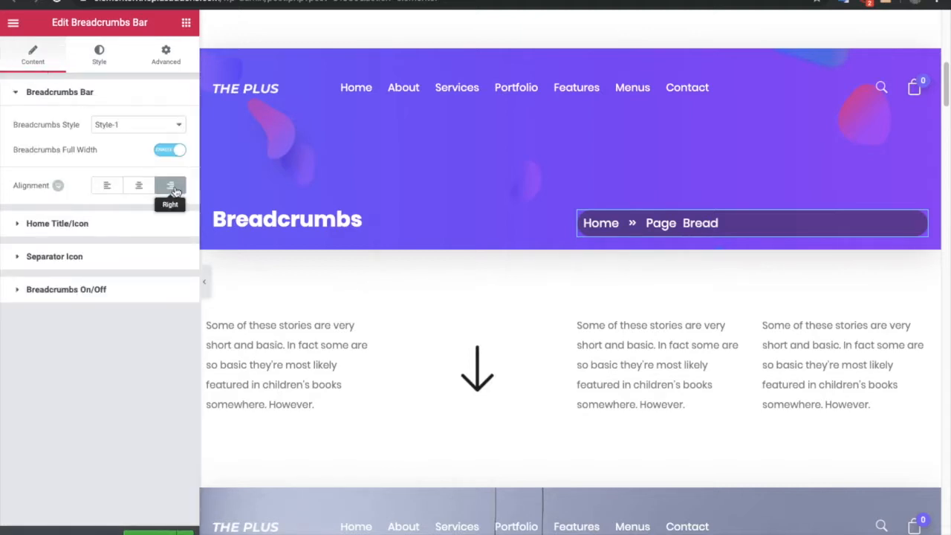
click(147, 185)
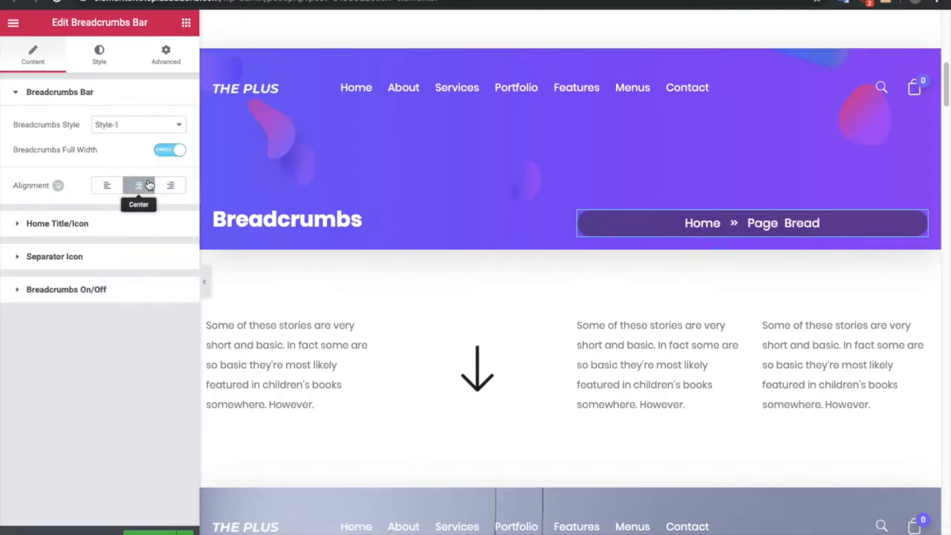
click(107, 185)
click(166, 188)
click(58, 186)
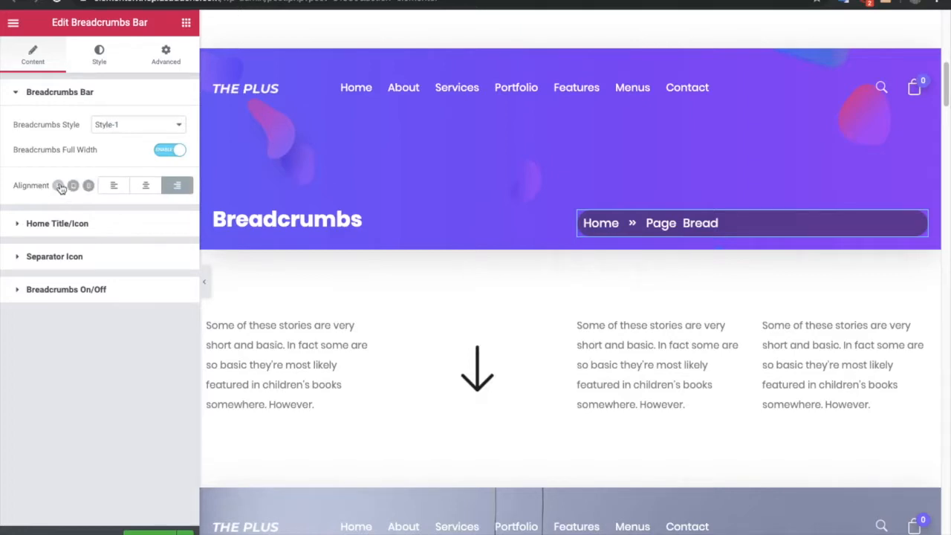
click(59, 186)
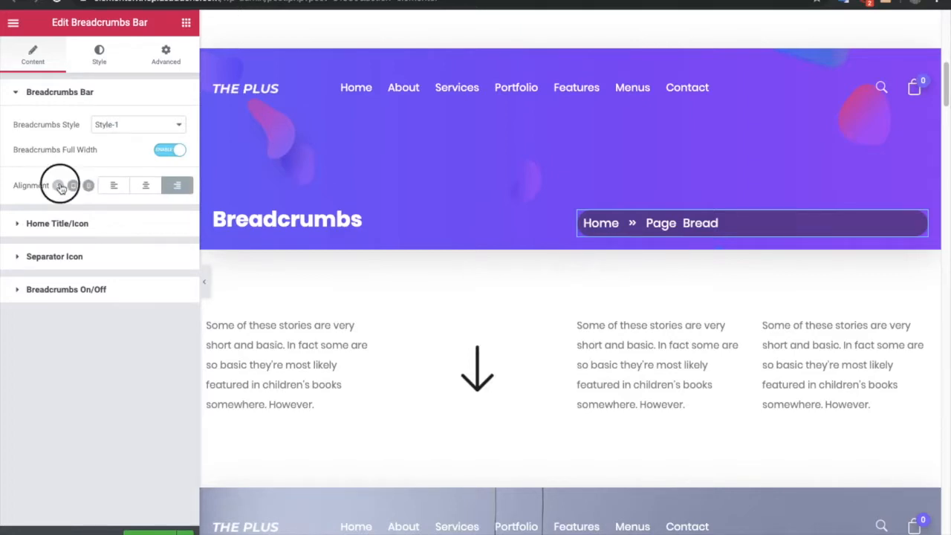
Add an icon to the Home breadcrumb by setting its icon type to Icon
click(82, 227)
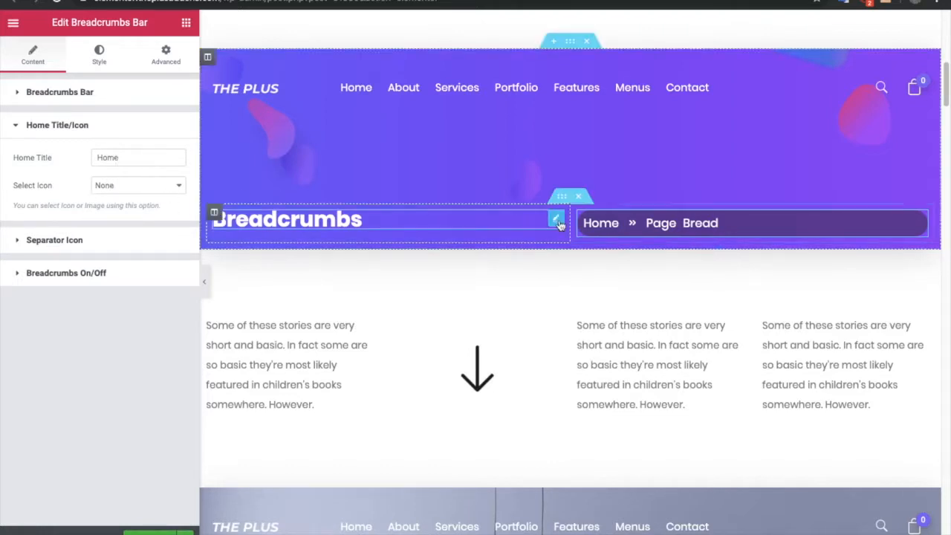
click(127, 187)
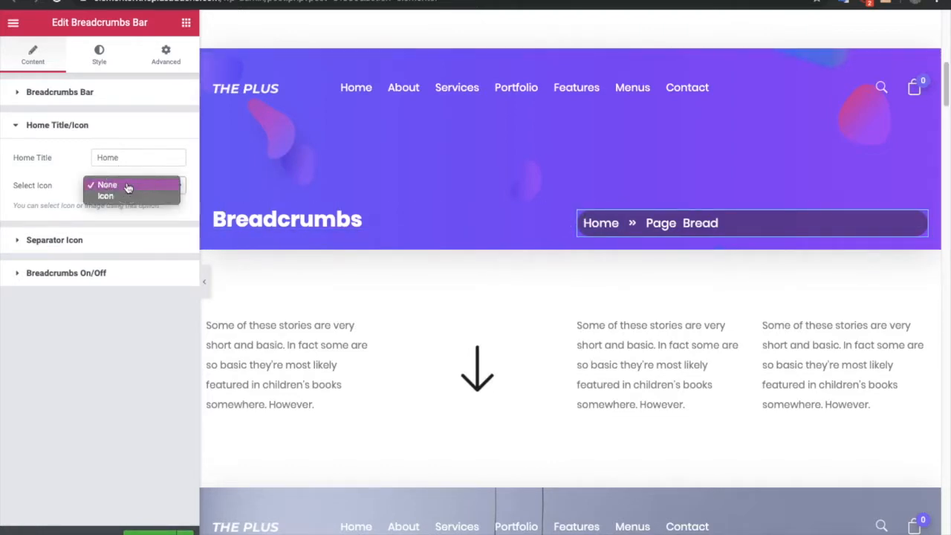
click(122, 196)
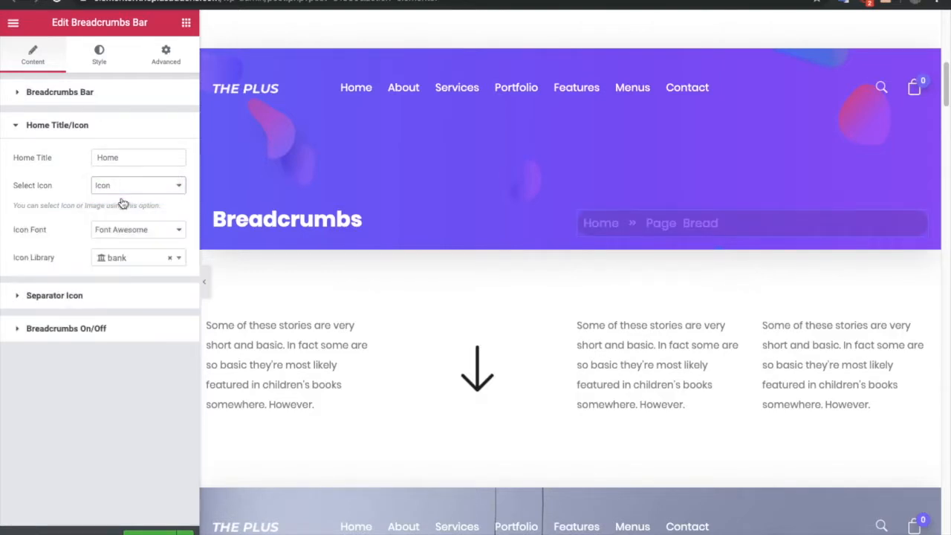
Clear the Home breadcrumb's title to leave only its icon, and undo the removal
double_click(114, 158)
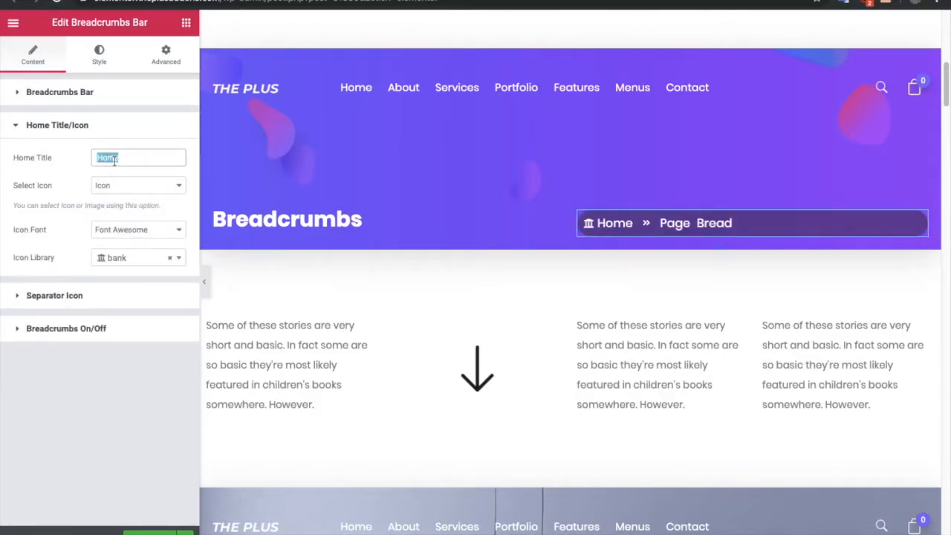
key(BackSpace)
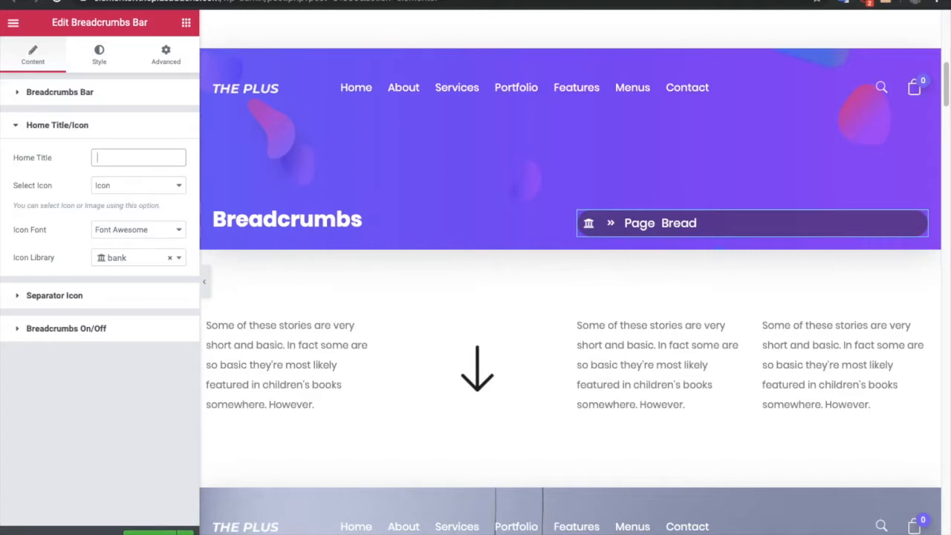
key(ctrl+z)
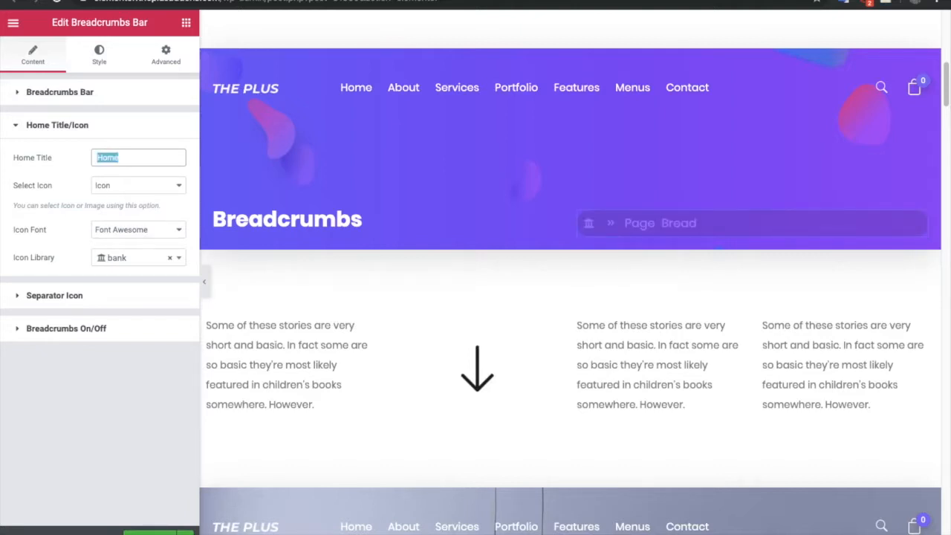
Try Icon Image as the separator's icon font and return it to Font Awesome
click(85, 295)
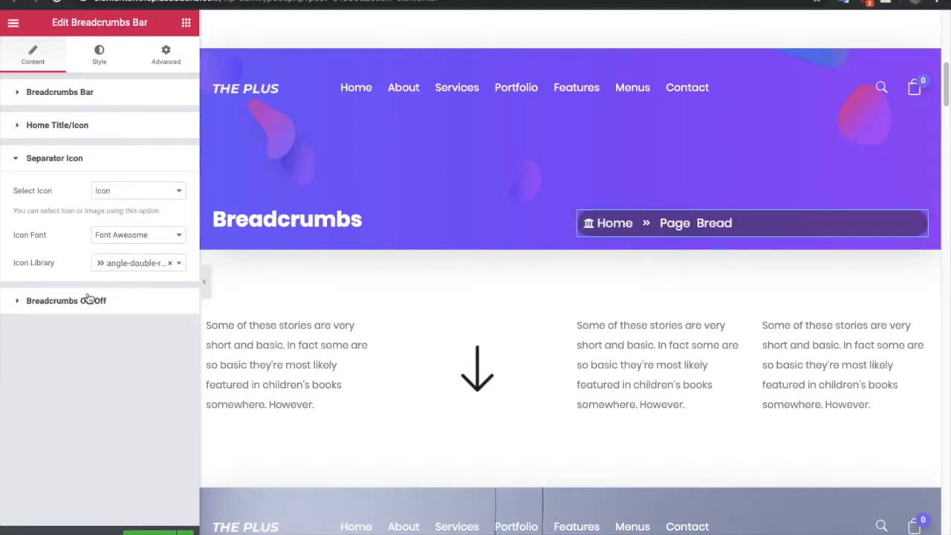
click(122, 193)
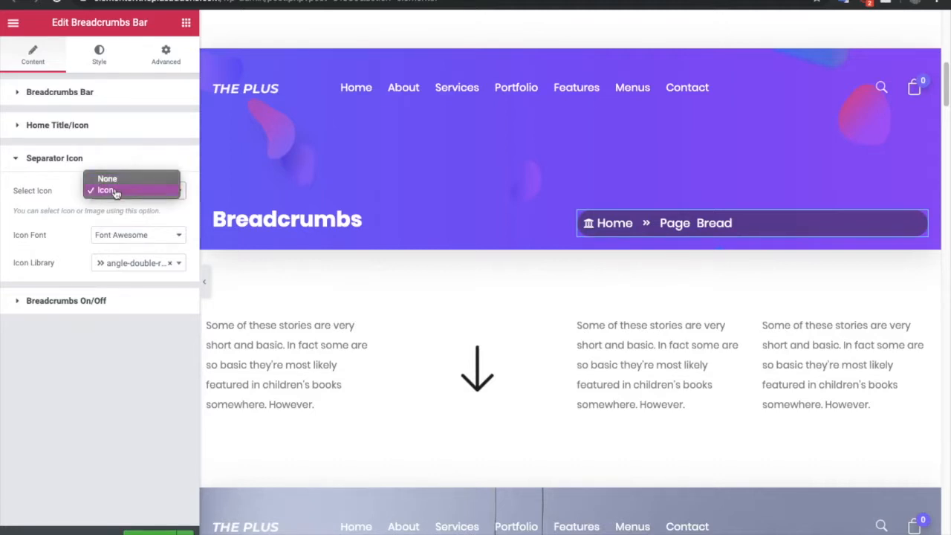
click(119, 190)
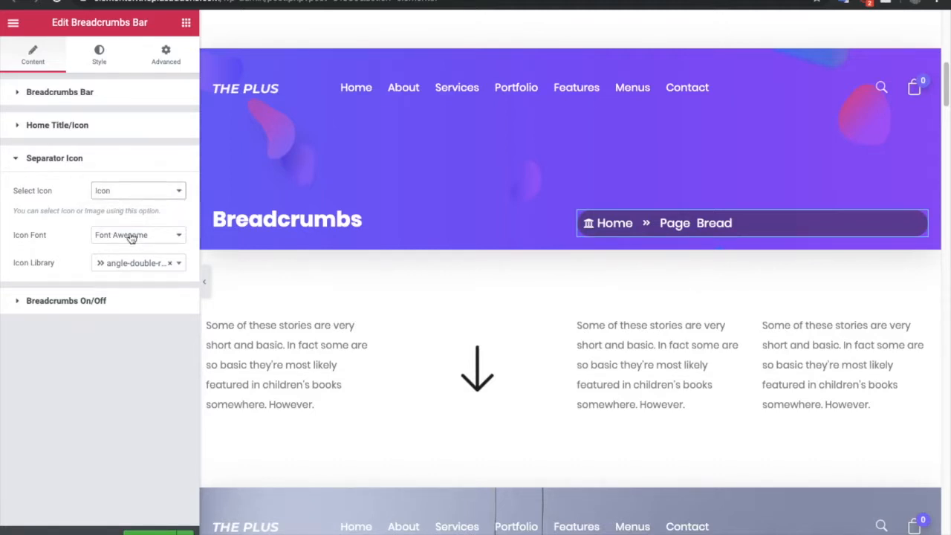
click(131, 237)
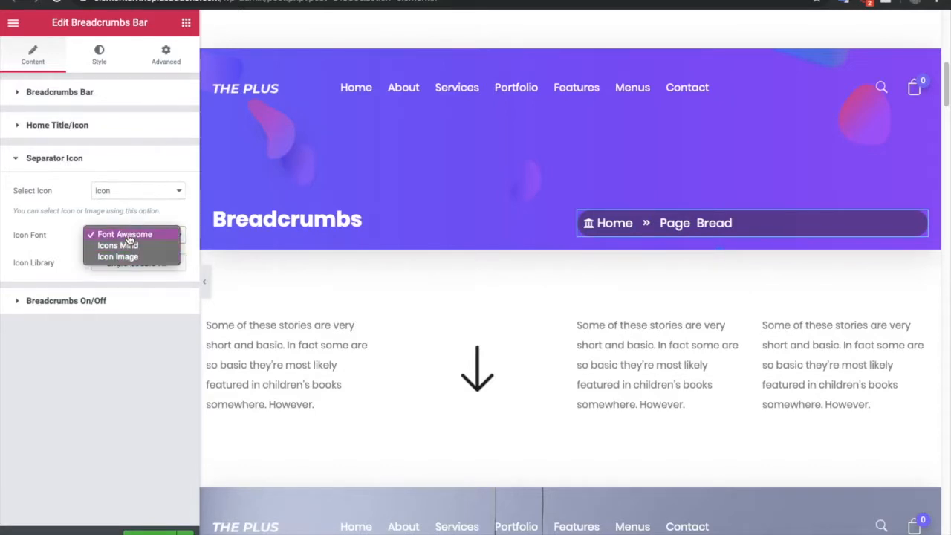
click(128, 258)
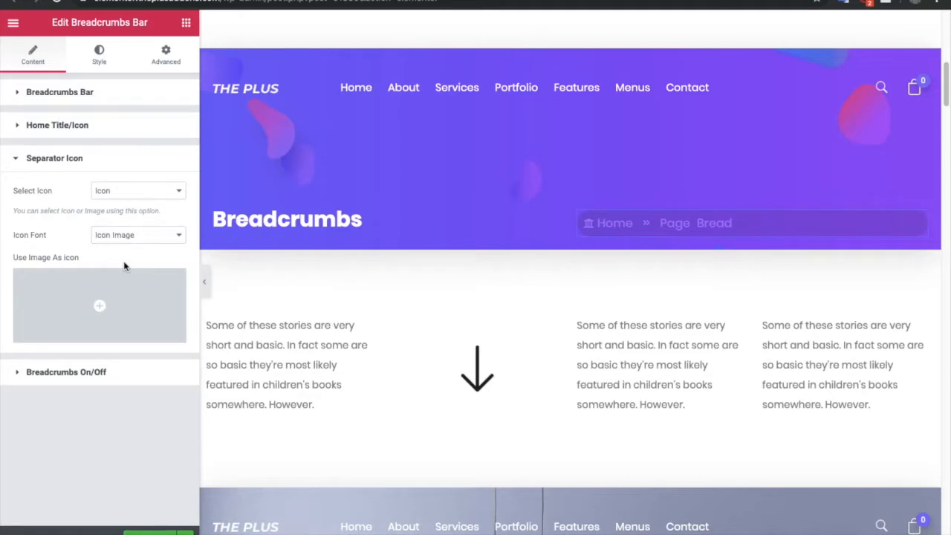
click(122, 238)
click(125, 212)
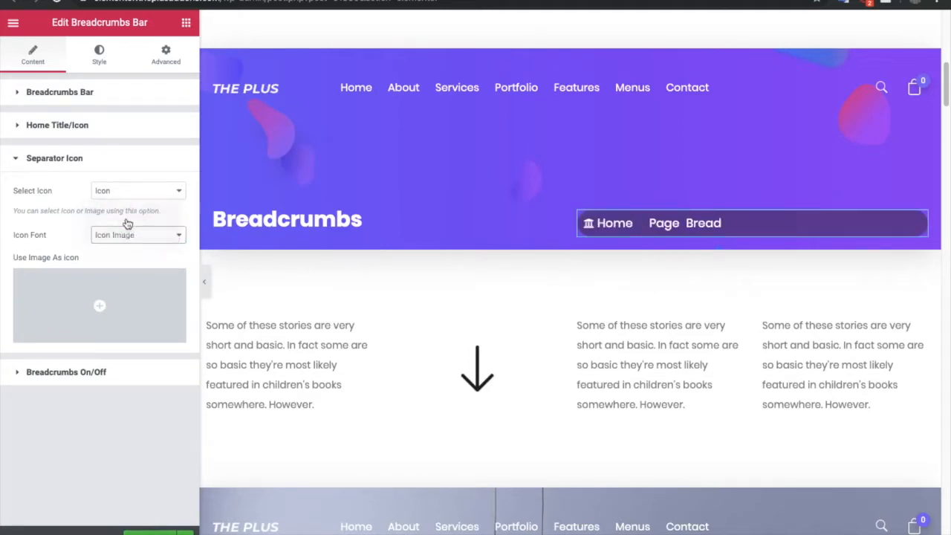
click(125, 264)
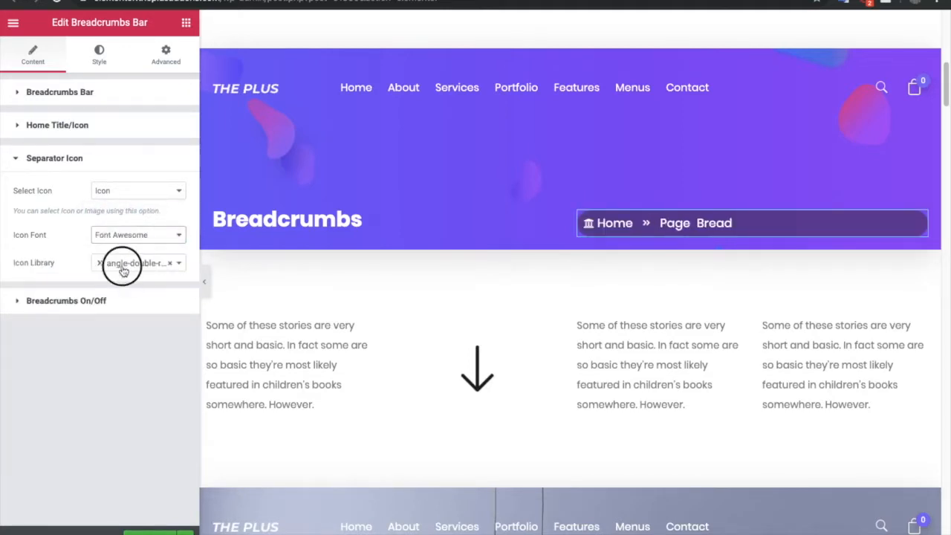
click(123, 265)
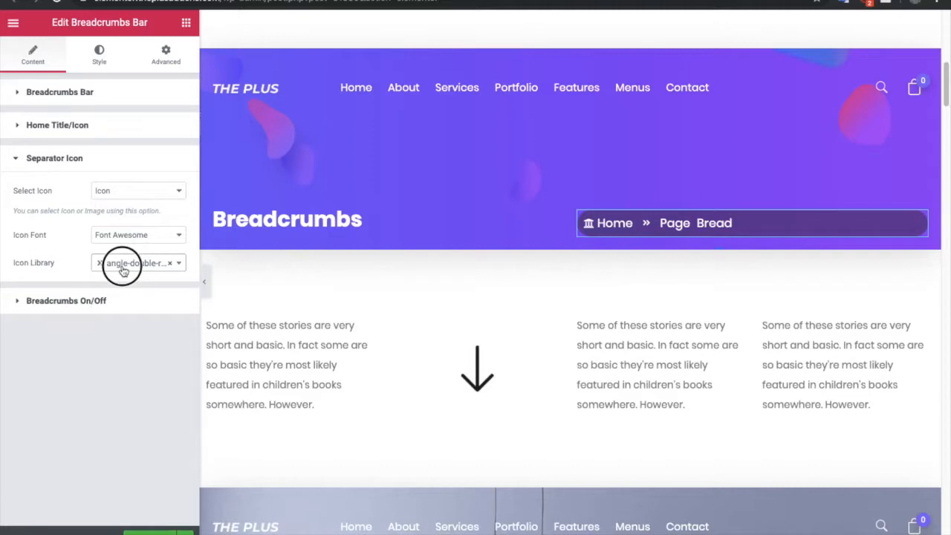
Try the Home, Parent and Current breadcrumb visibility switches one at a time, returning each to disabled
click(80, 301)
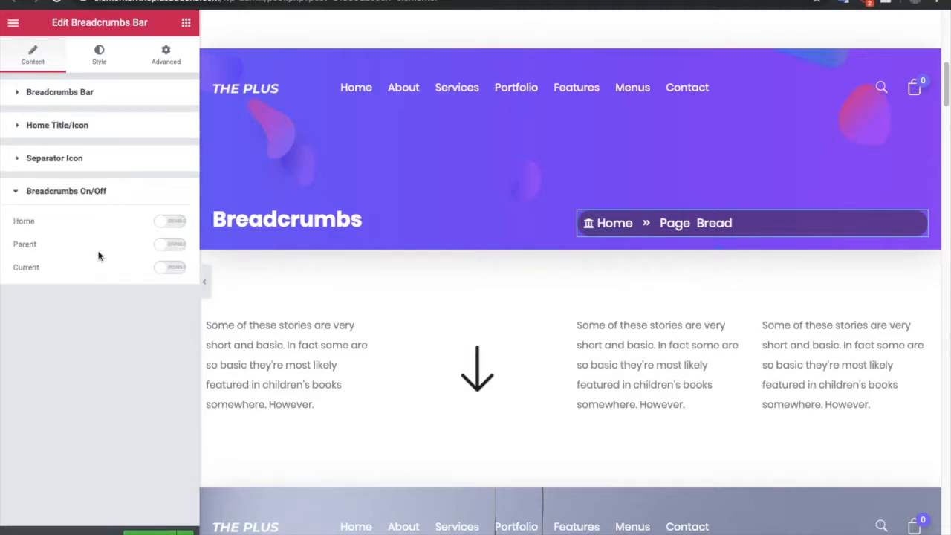
click(165, 223)
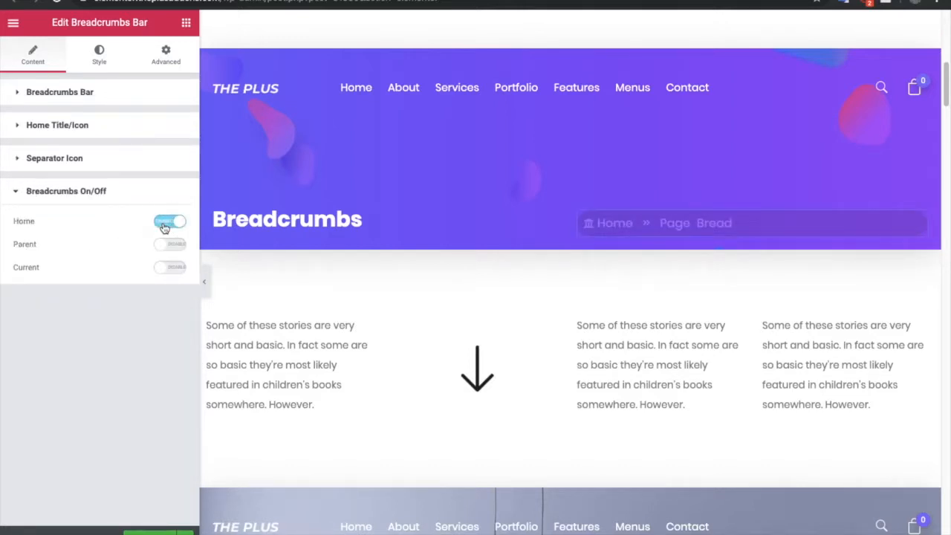
click(165, 224)
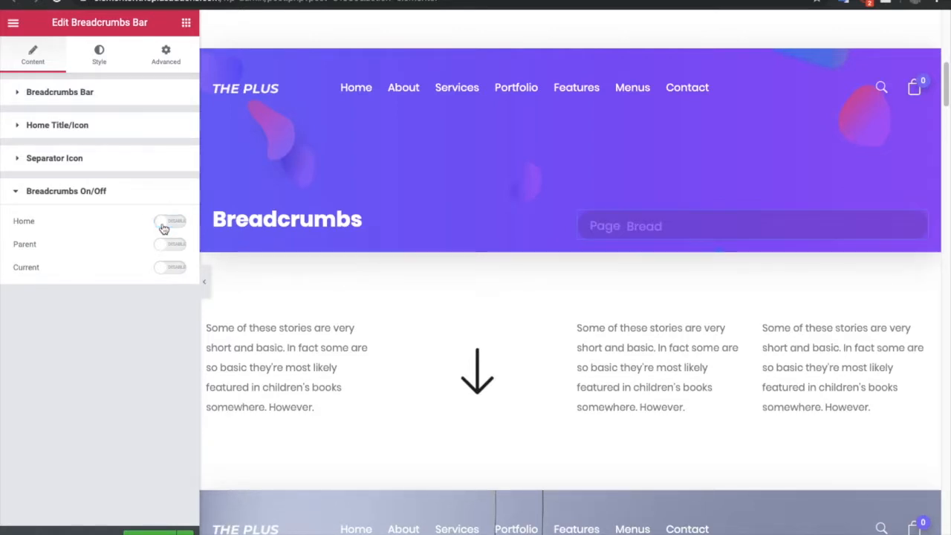
click(165, 247)
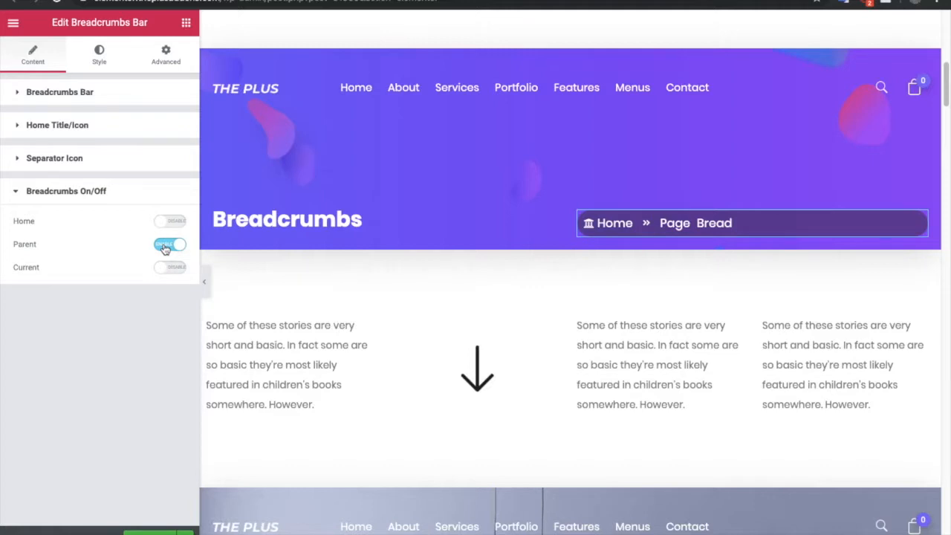
click(165, 246)
click(172, 268)
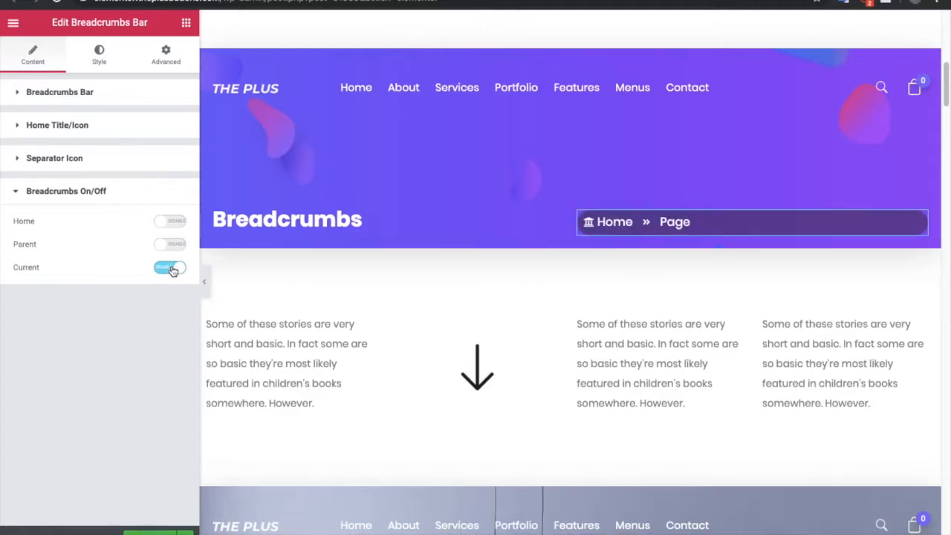
click(172, 268)
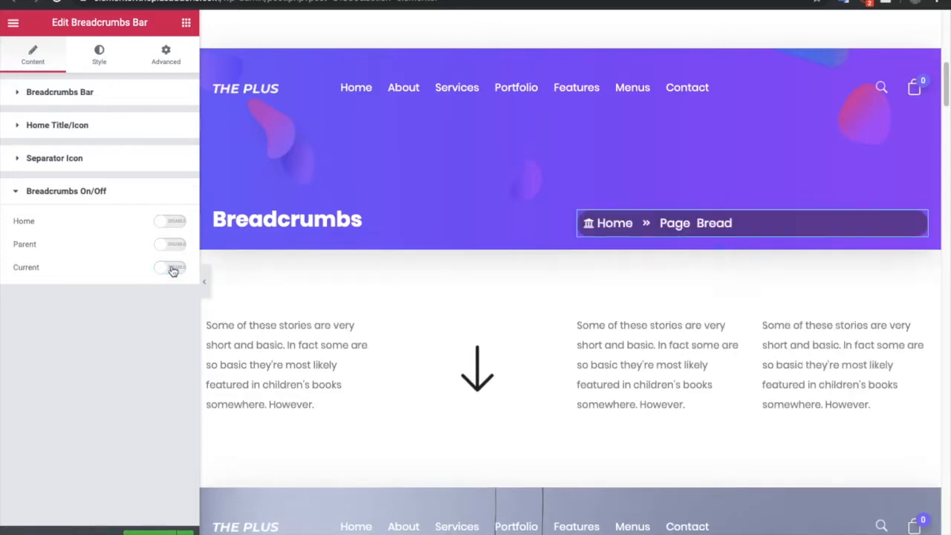
Try a 22 px typography size for the breadcrumbs text, return it to 18 px, and check the font weight options
scroll(433, 295, down, 4)
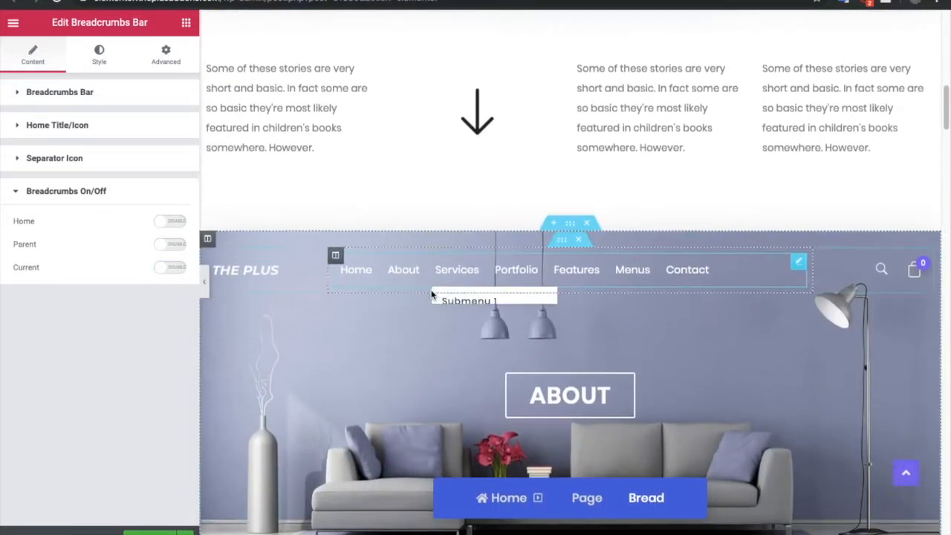
scroll(432, 295, down, 2)
click(92, 52)
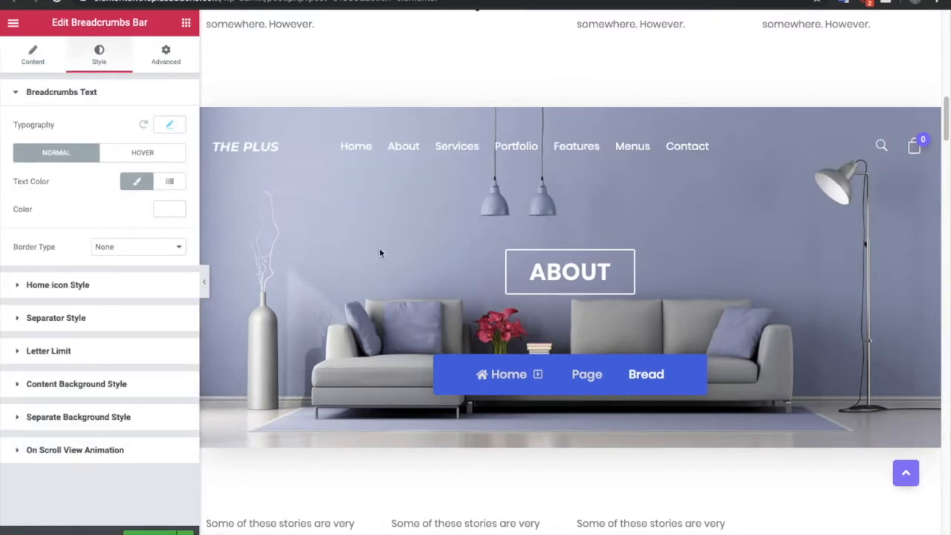
scroll(379, 253, up, 6)
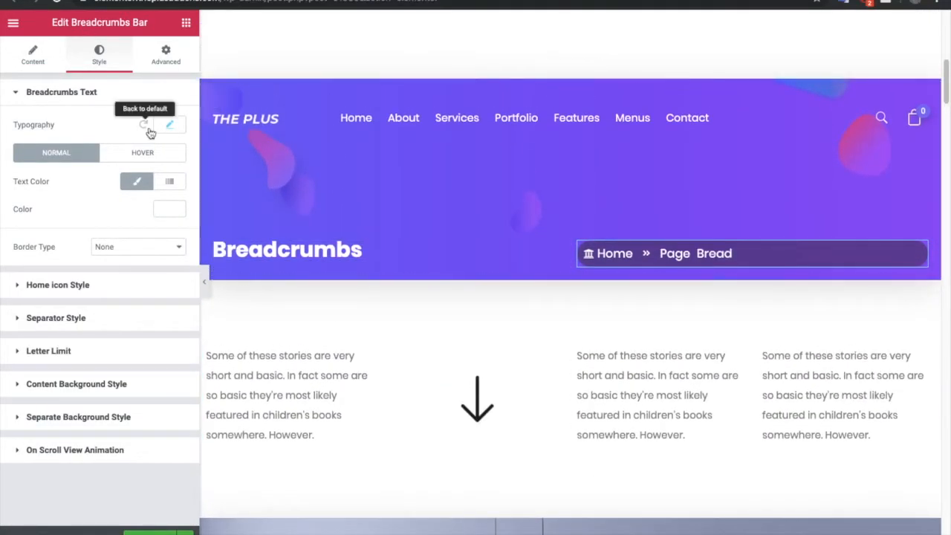
click(170, 124)
click(153, 207)
key(Up)
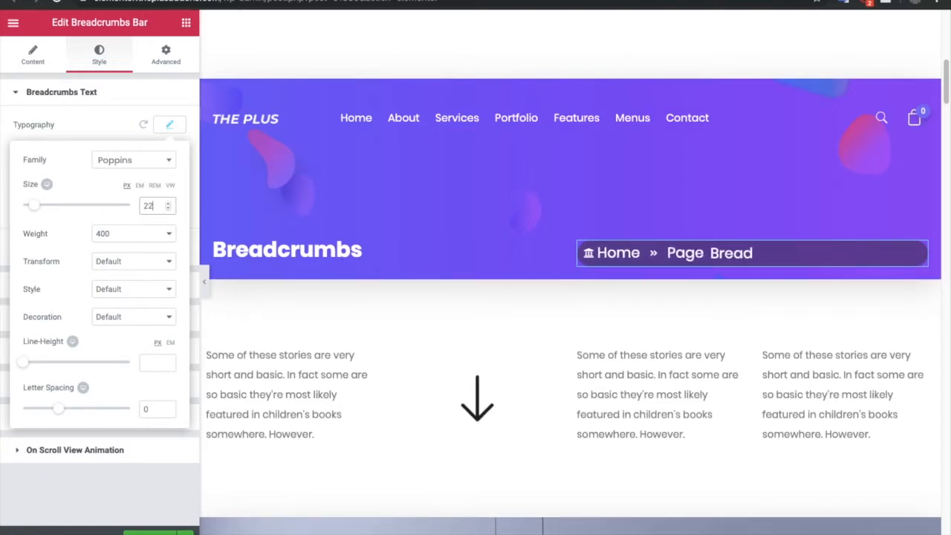
key(Down)
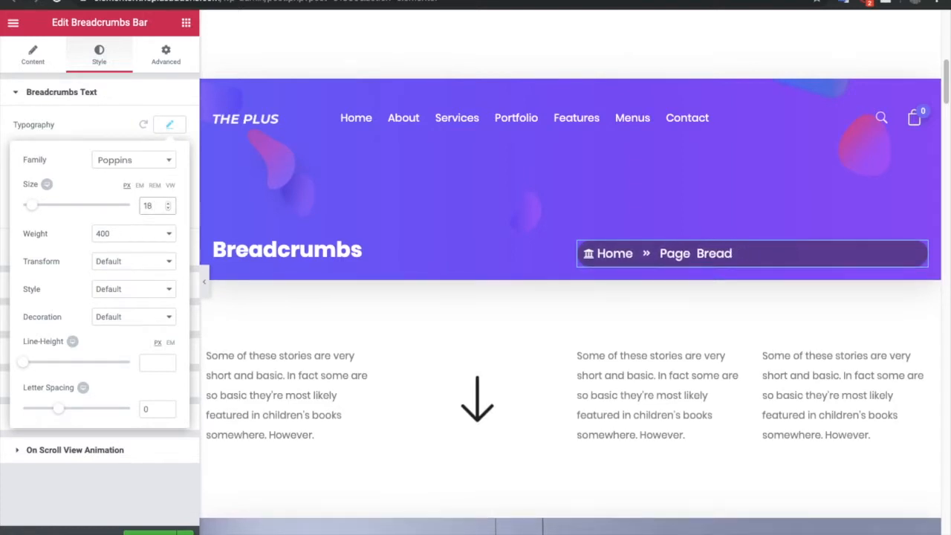
click(117, 234)
click(116, 234)
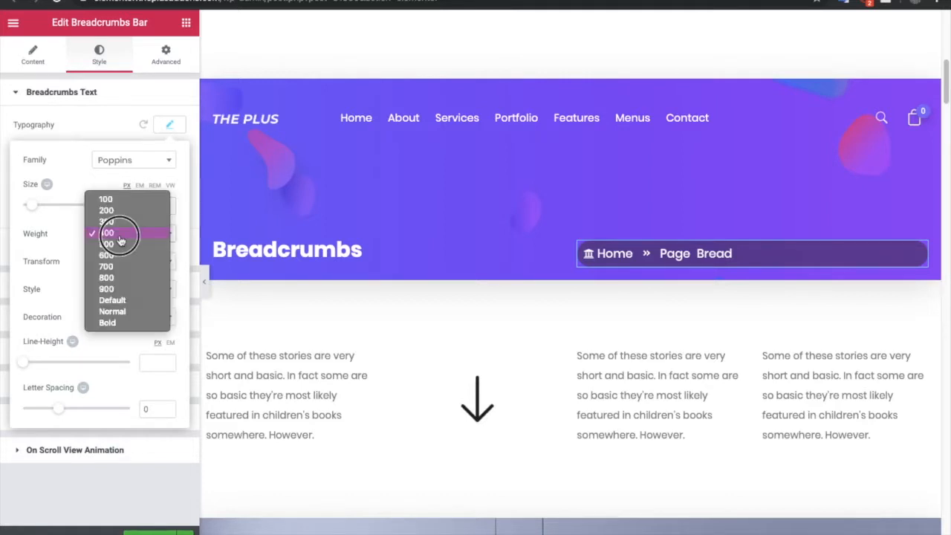
click(171, 127)
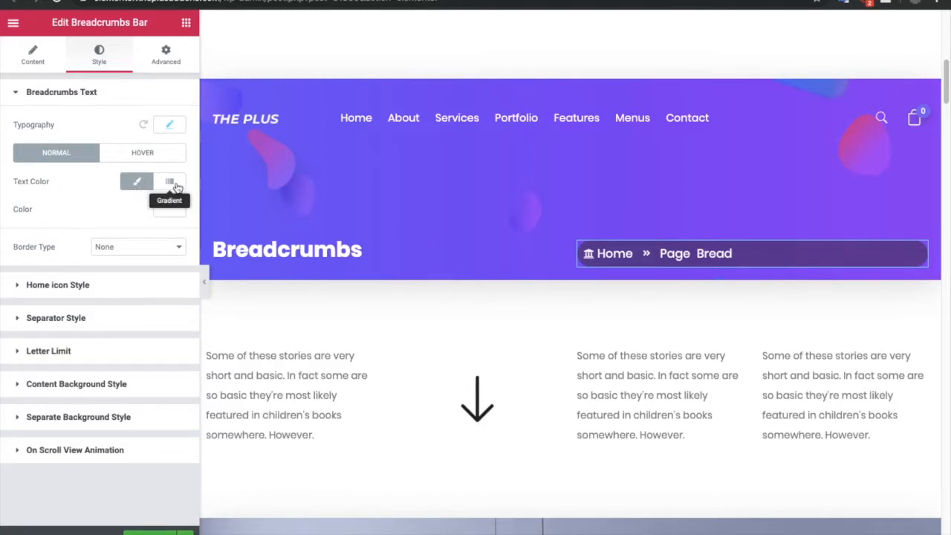
Set the breadcrumbs text's normal-state border type to Solid, try a width of 4 on all sides, and clear the width values
click(137, 152)
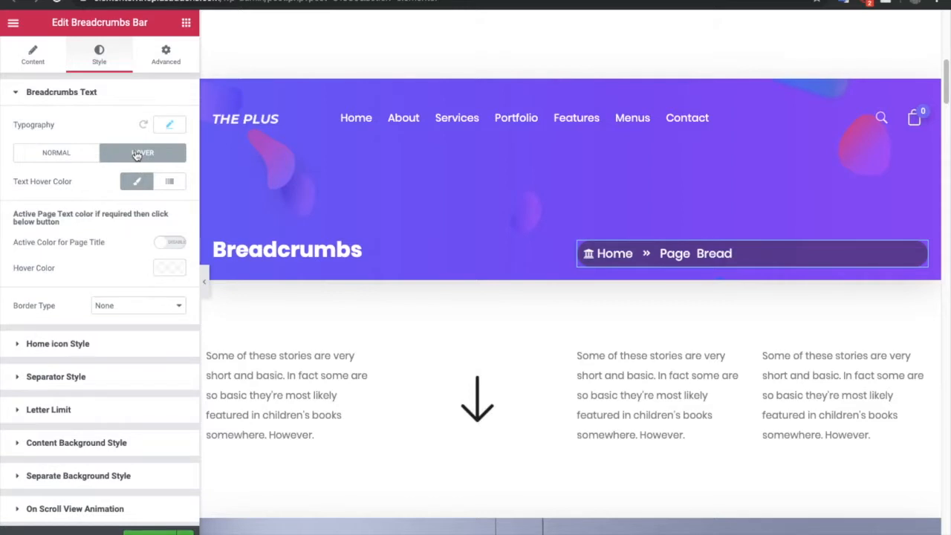
click(81, 154)
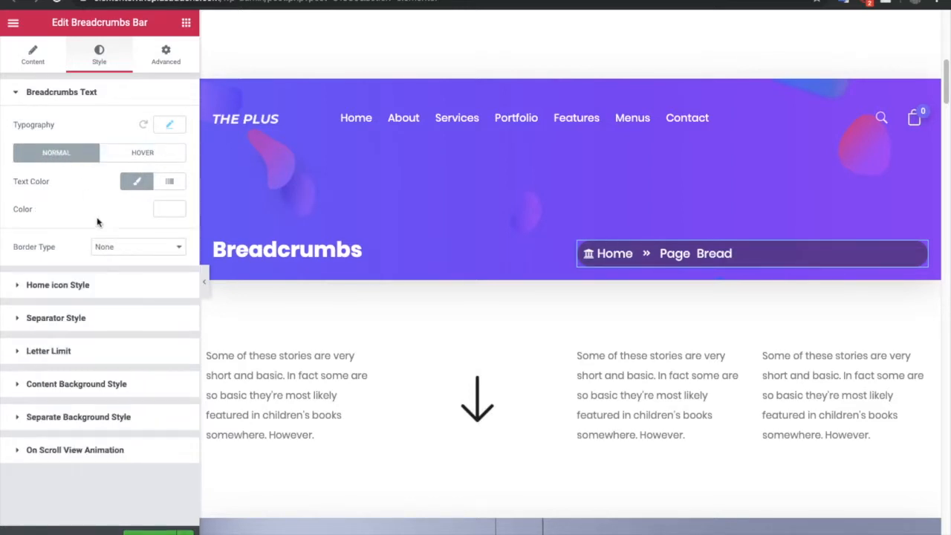
click(108, 246)
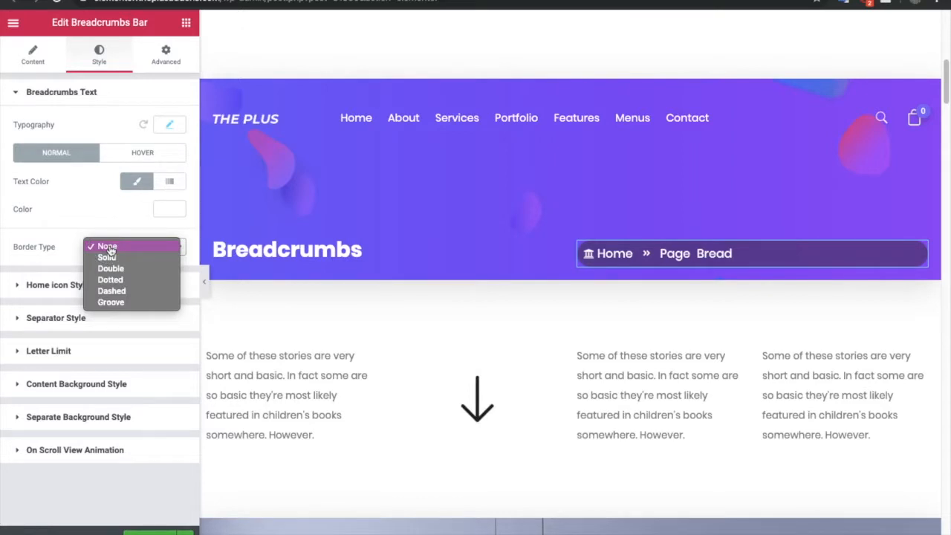
click(108, 257)
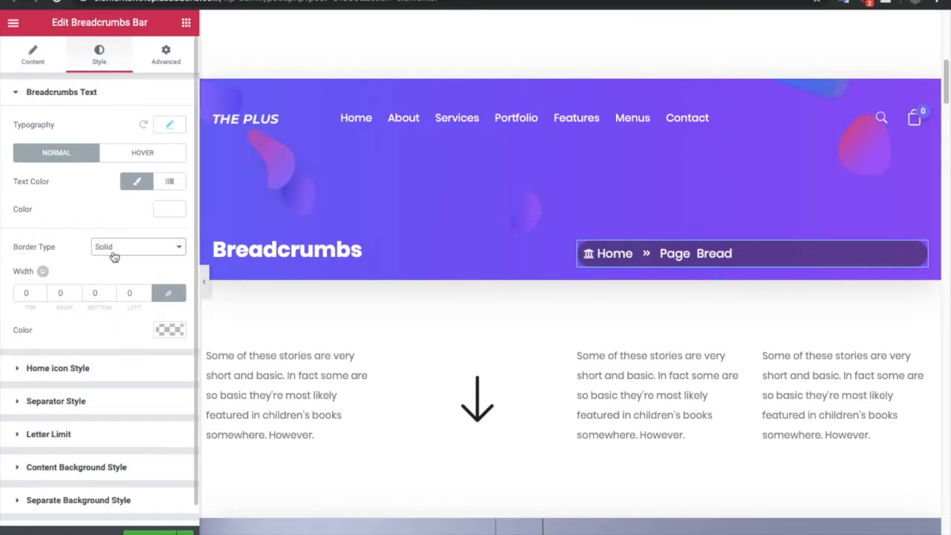
drag(26, 291, 19, 287)
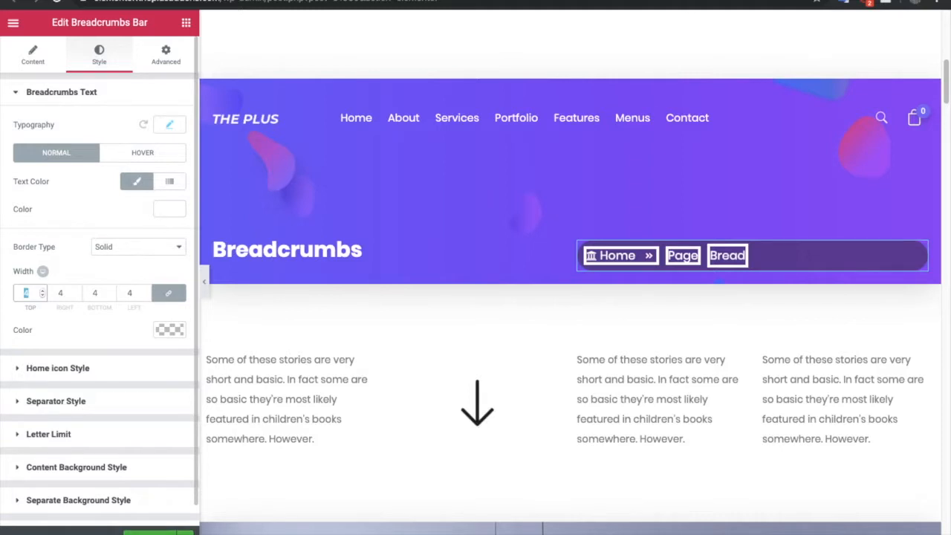
key(BackSpace)
Make the border color of the breadcrumbs text fully transparent
scroll(44, 321, down, 1)
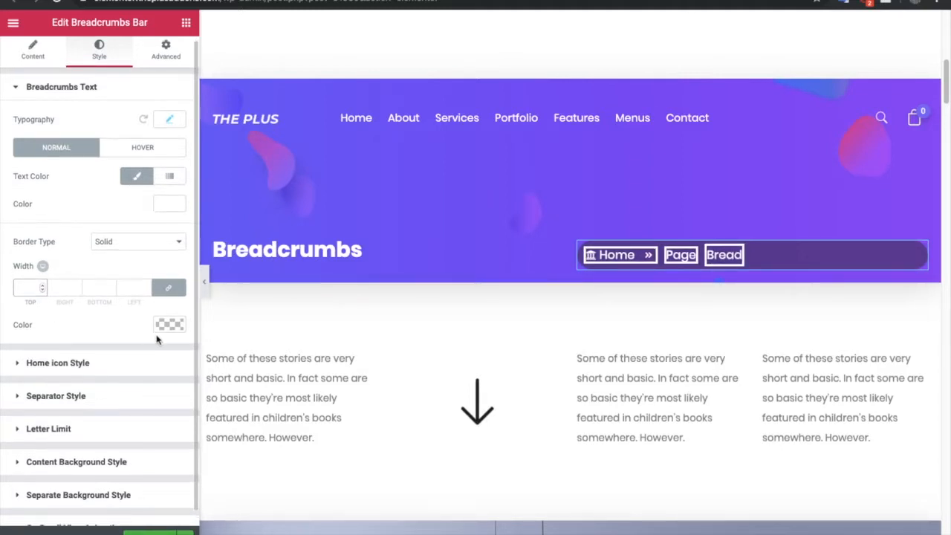
click(163, 331)
click(167, 493)
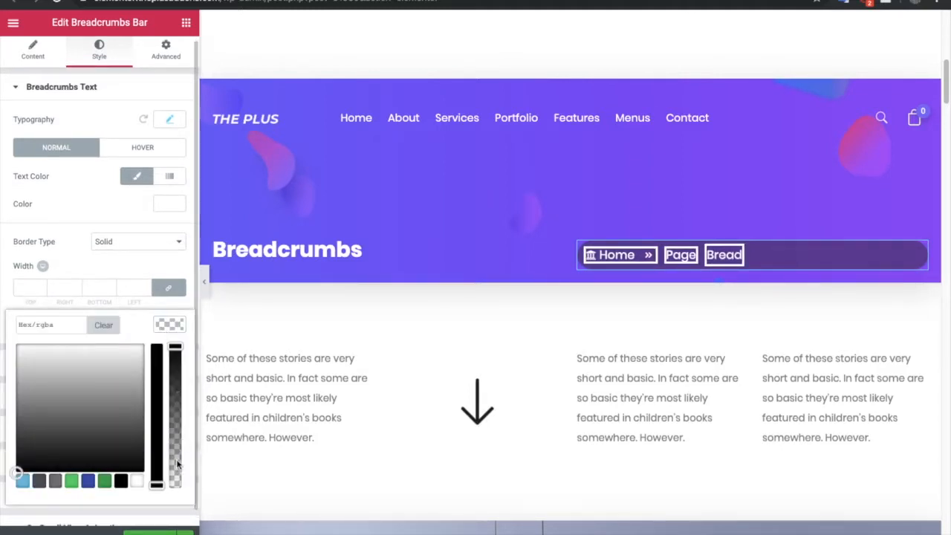
click(178, 465)
drag(178, 479, 176, 486)
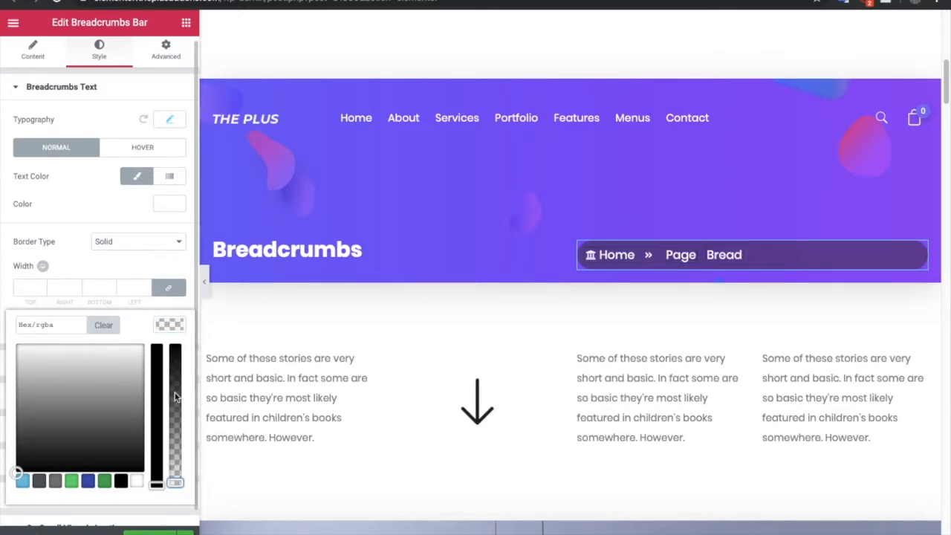
click(167, 324)
scroll(74, 351, down, 1)
Set the Home icon's padding to 10 px on all sides and its size to 22, and check its color option
click(73, 351)
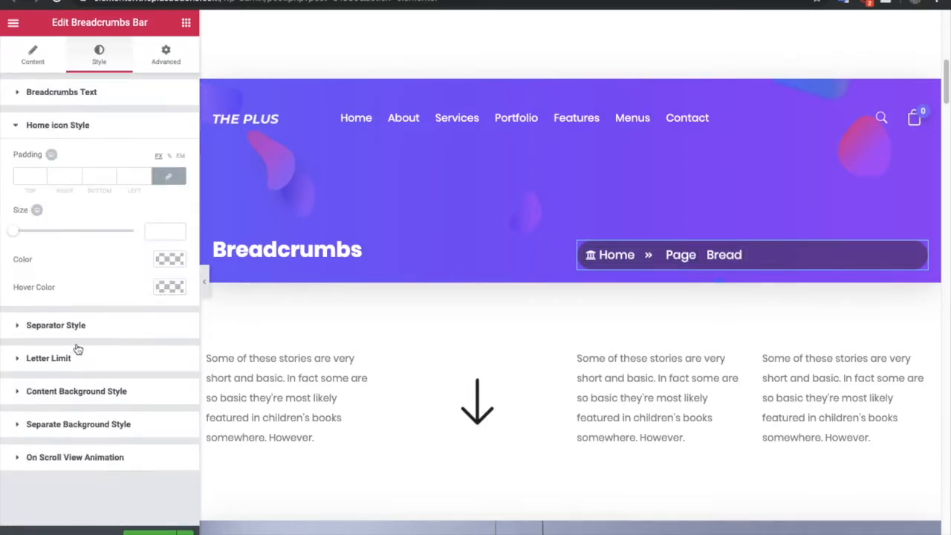
click(22, 177)
text(10)
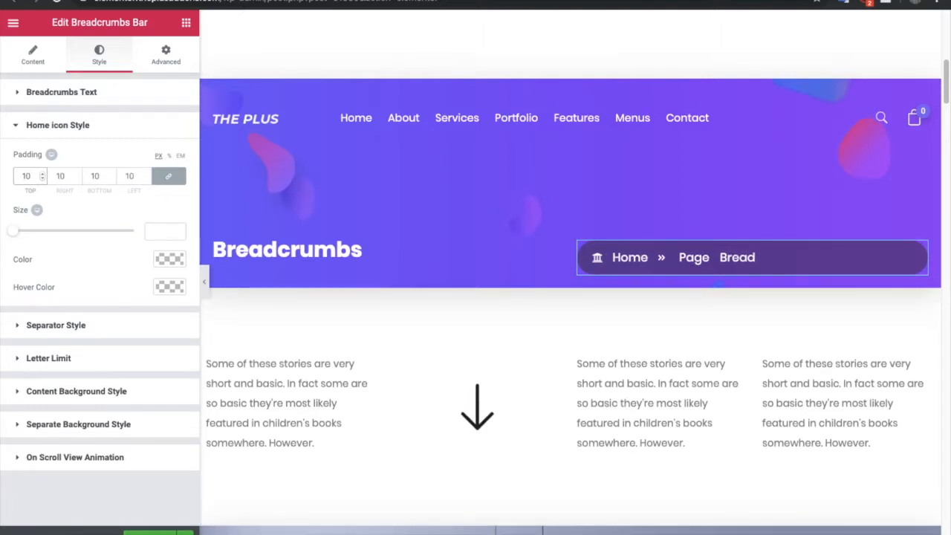
drag(18, 236, 94, 229)
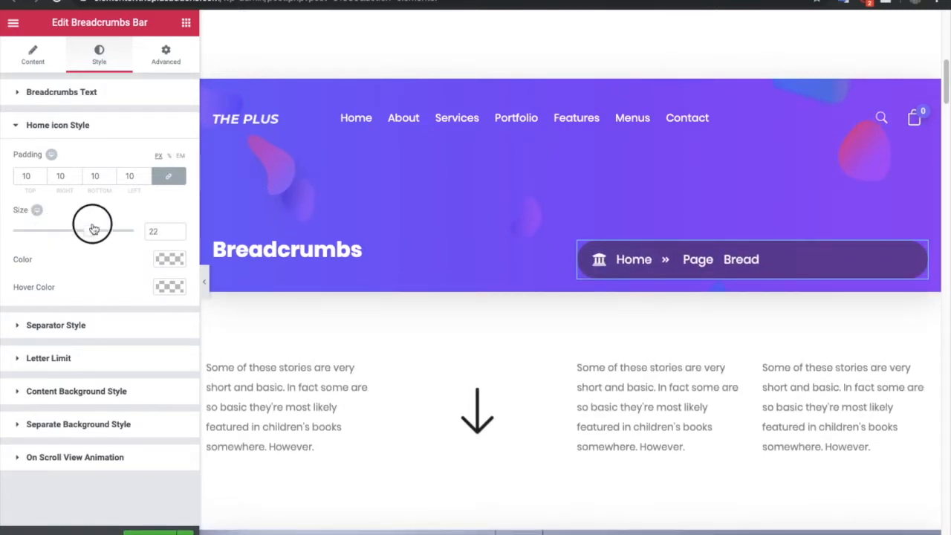
click(159, 260)
click(159, 261)
Increase the separator icon's size to 19 in the separator style settings
click(114, 326)
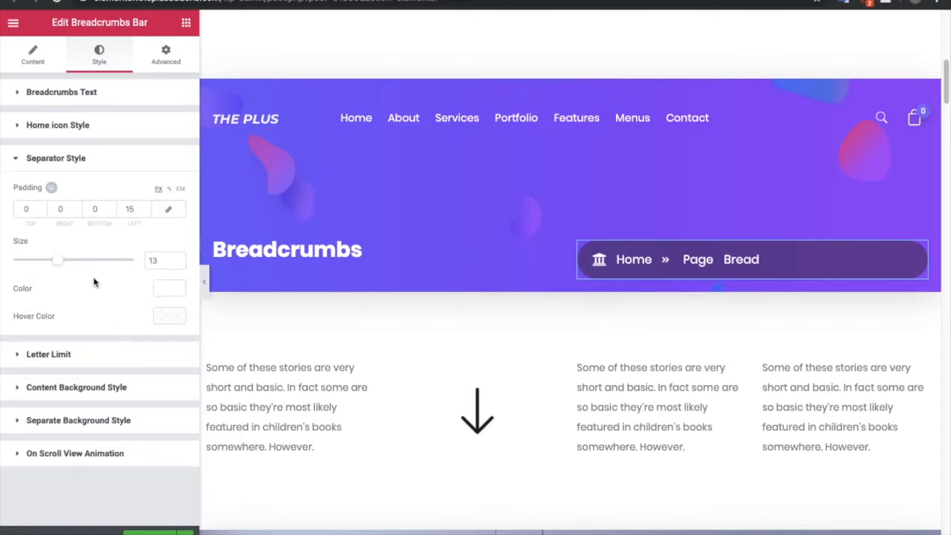
mouse_move(63, 264)
mouse_down()
mouse_move(91, 259)
mouse_move(79, 260)
mouse_up()
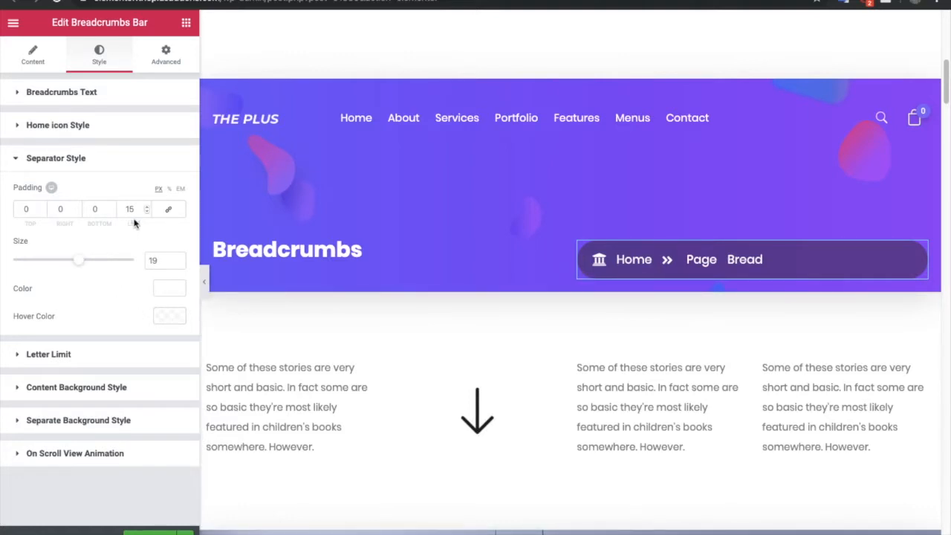
Try the Parent letter limit with a value of 10 and turn it off again
click(67, 357)
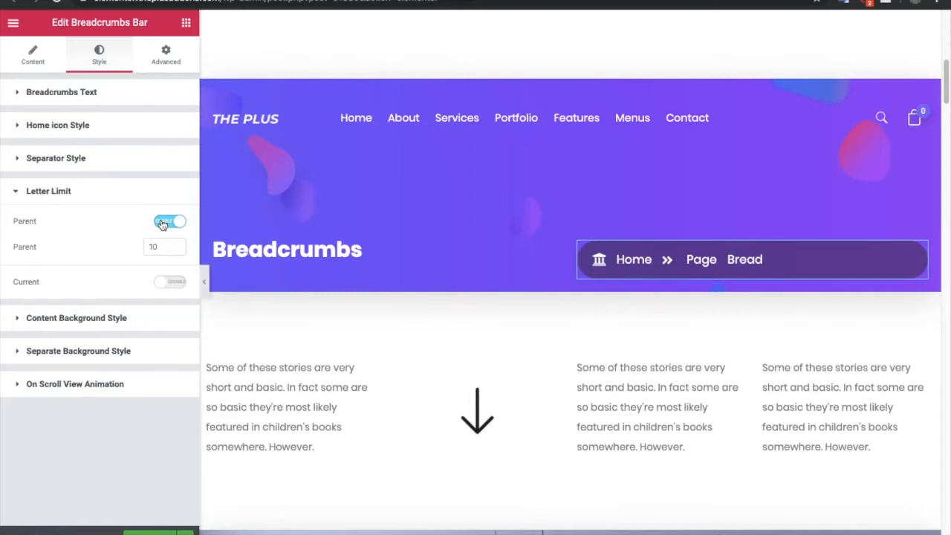
click(164, 223)
click(164, 223)
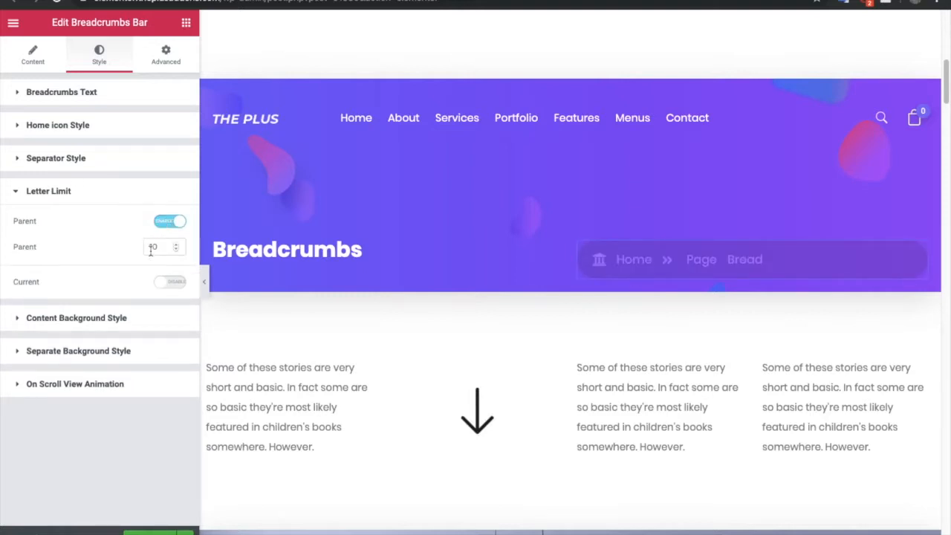
double_click(152, 247)
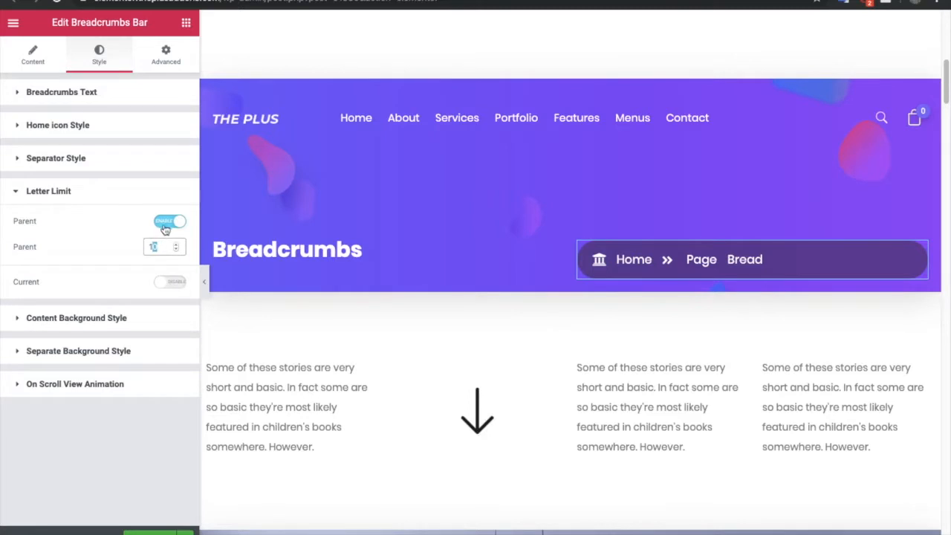
click(165, 223)
Enable the letter limit for the Current item, try a limit of 1, and set it to 10
click(159, 255)
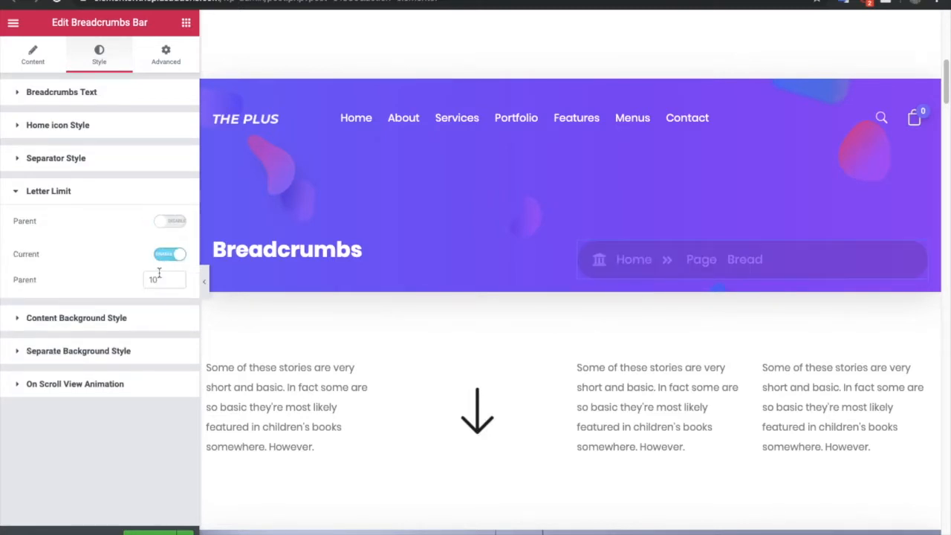
click(152, 278)
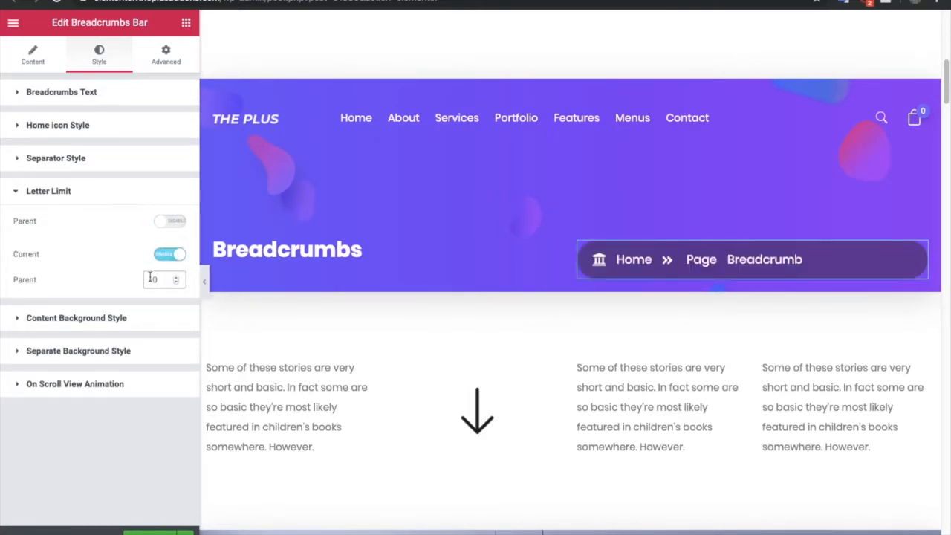
key(BackSpace)
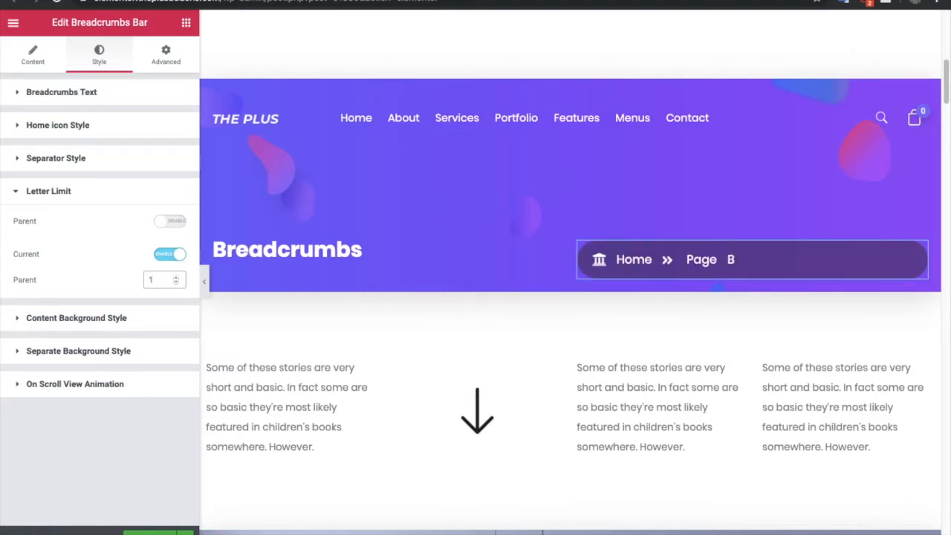
text(0)
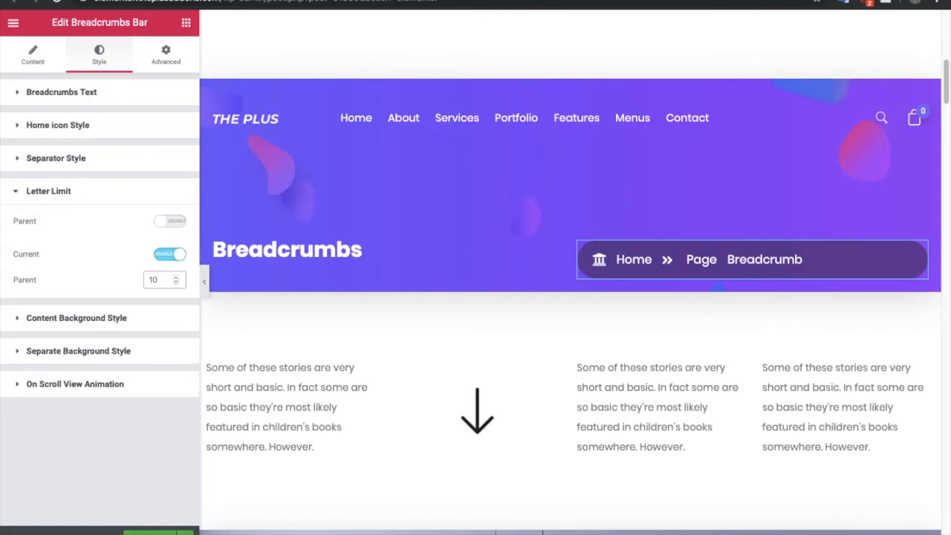
Make the dark grey background color in the Content Background Style more opaque
click(123, 319)
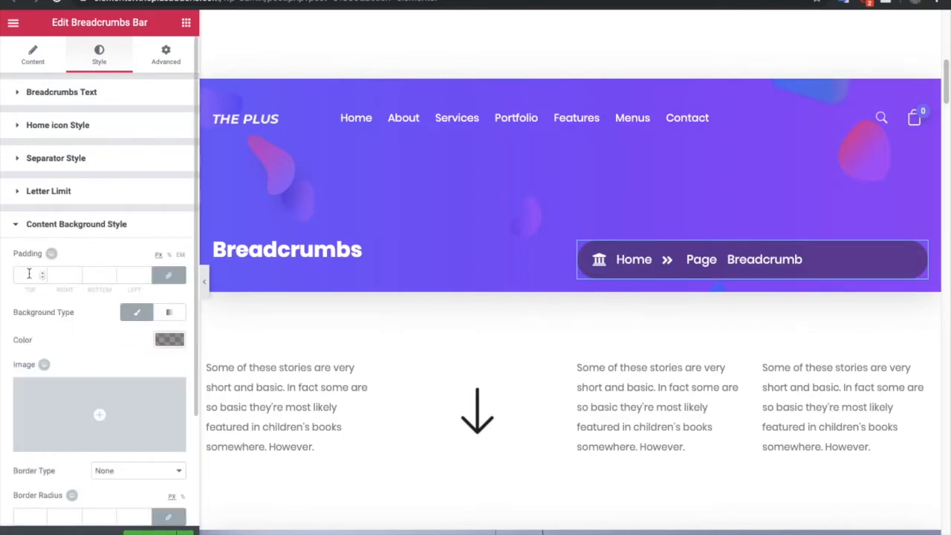
scroll(43, 320, down, 1)
scroll(43, 320, down, 2)
click(168, 224)
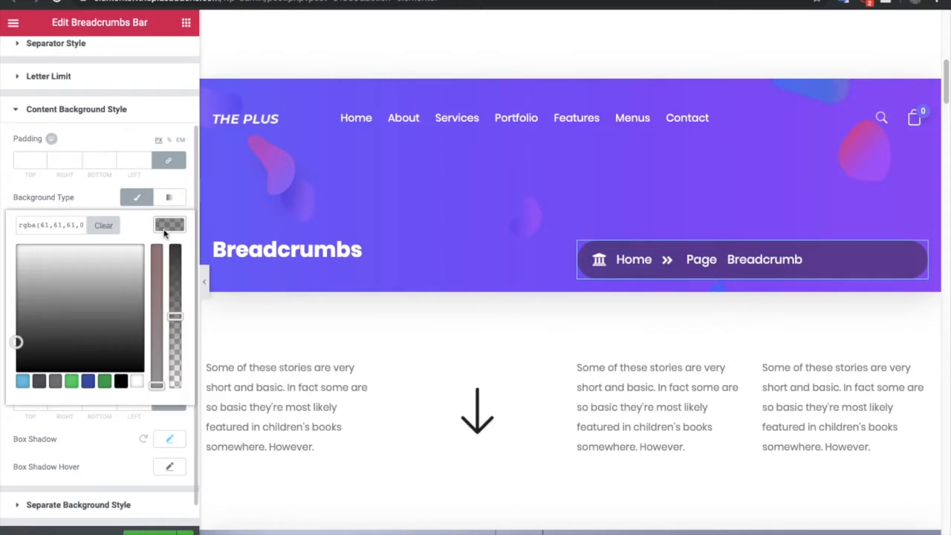
drag(175, 292, 176, 299)
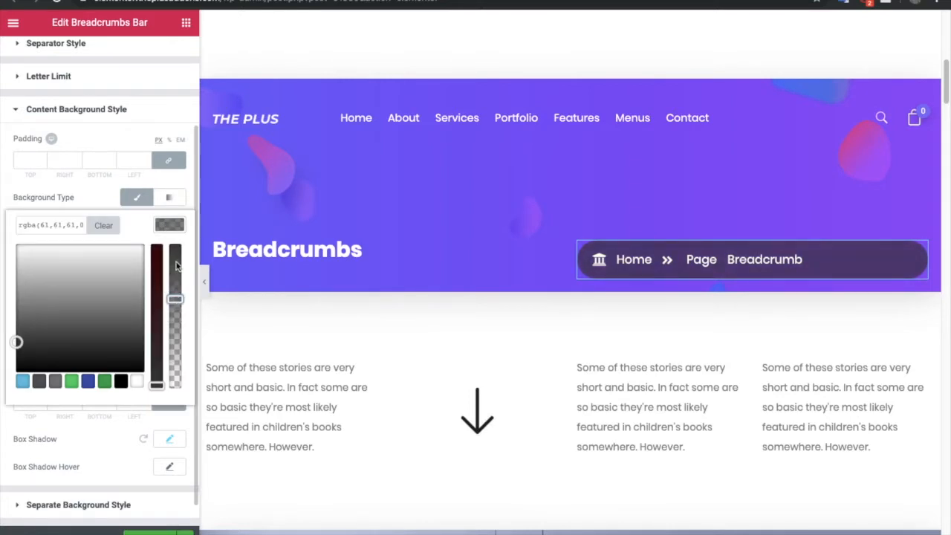
click(171, 230)
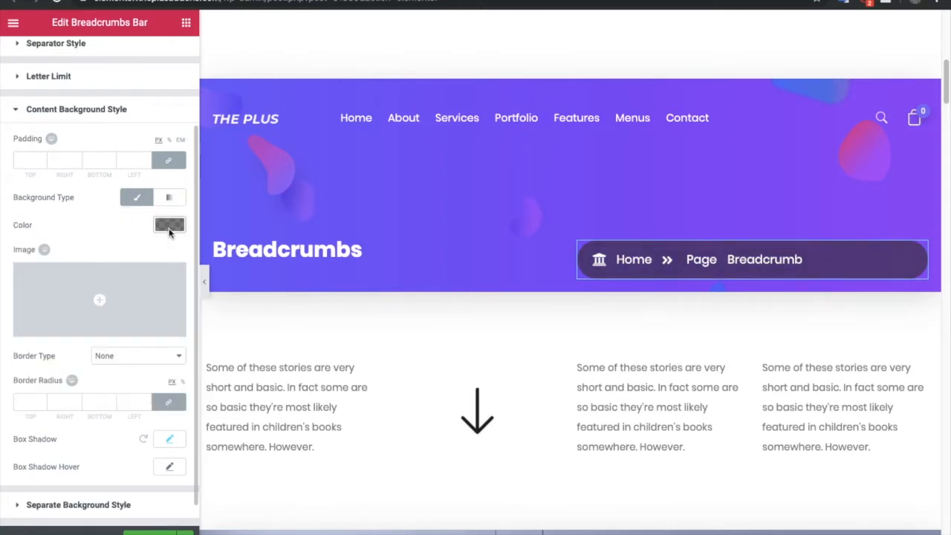
Set the content background padding to 18 px on all sides and check its border radius option
click(29, 161)
text(16)
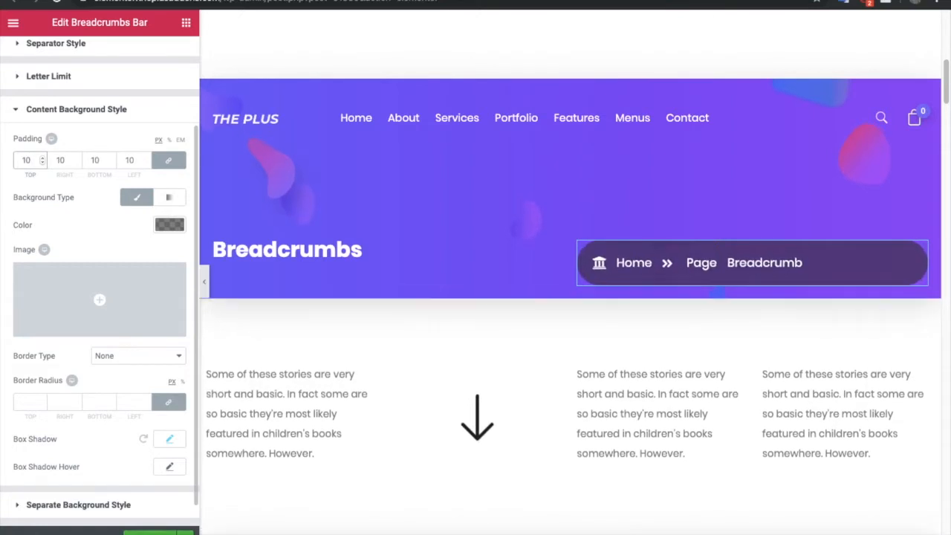
key(Up)
key(Up)
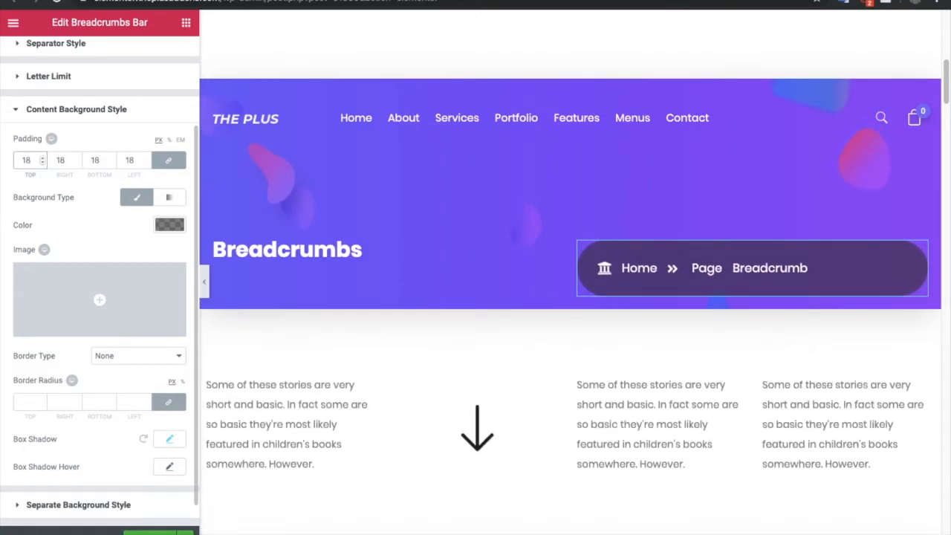
scroll(4, 279, down, 1)
click(26, 378)
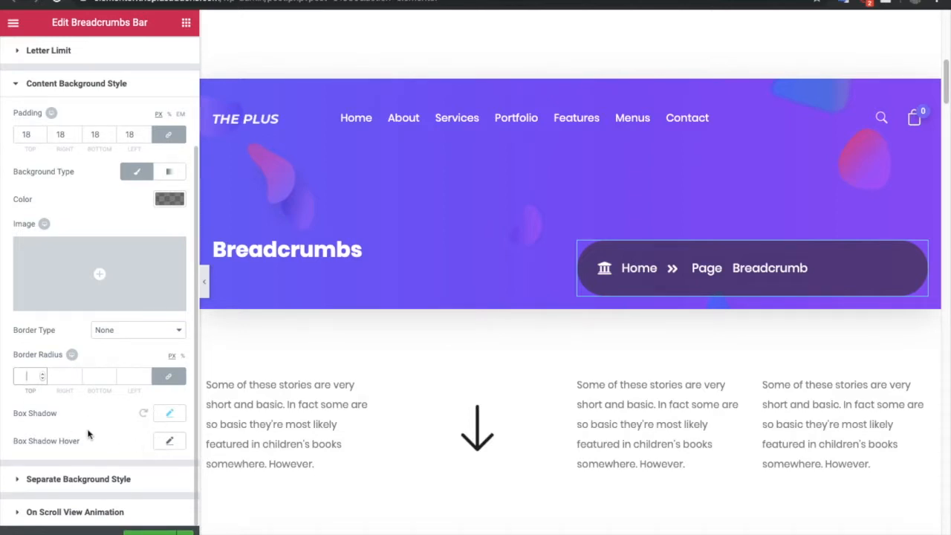
Set the padding in the Separate Background Style to 10 px on all sides
click(74, 479)
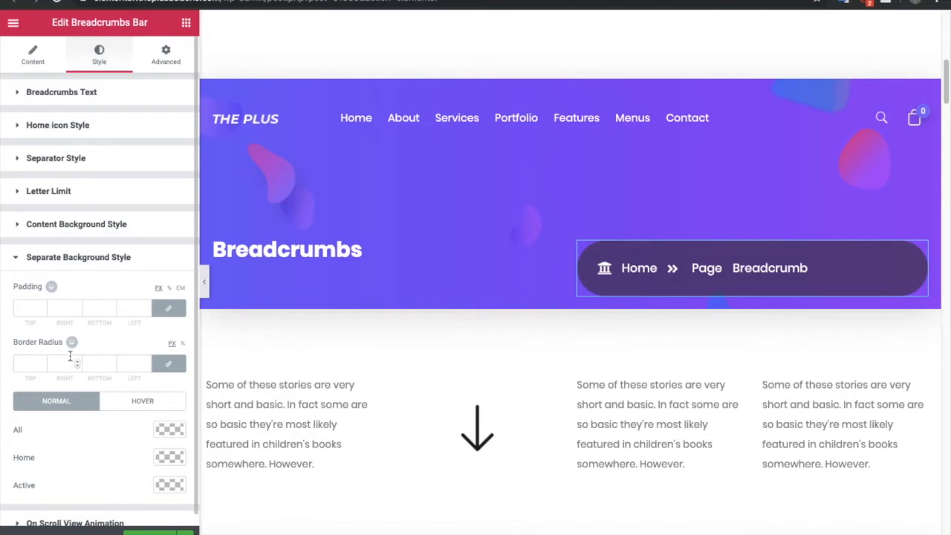
scroll(71, 360, down, 1)
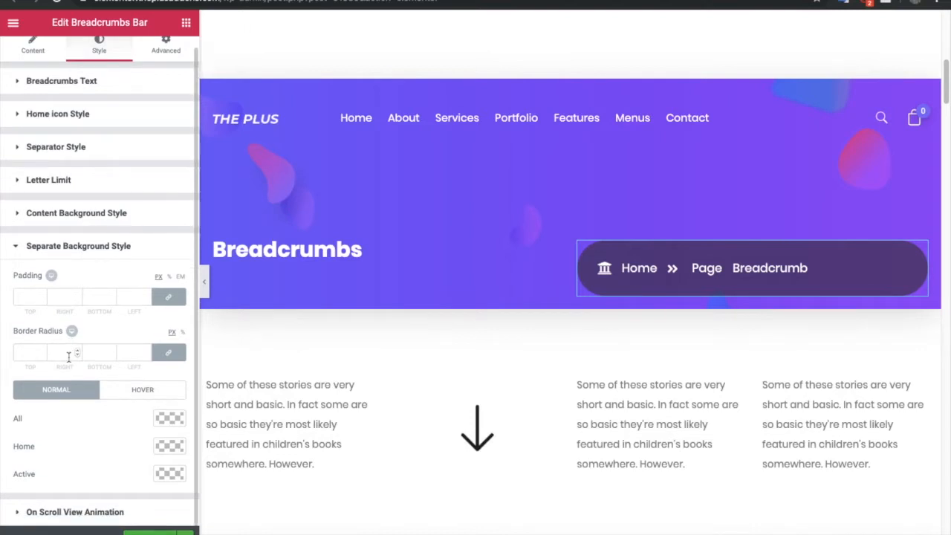
click(26, 297)
text(10)
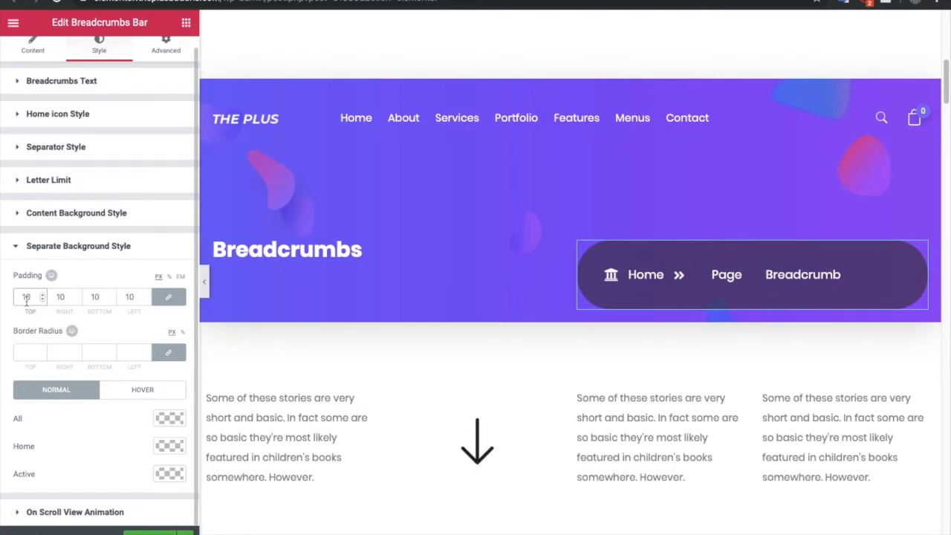
Try a light grey separate background for all breadcrumb items, and set it to dark grey #515151
click(168, 419)
click(68, 456)
scroll(87, 435, down, 1)
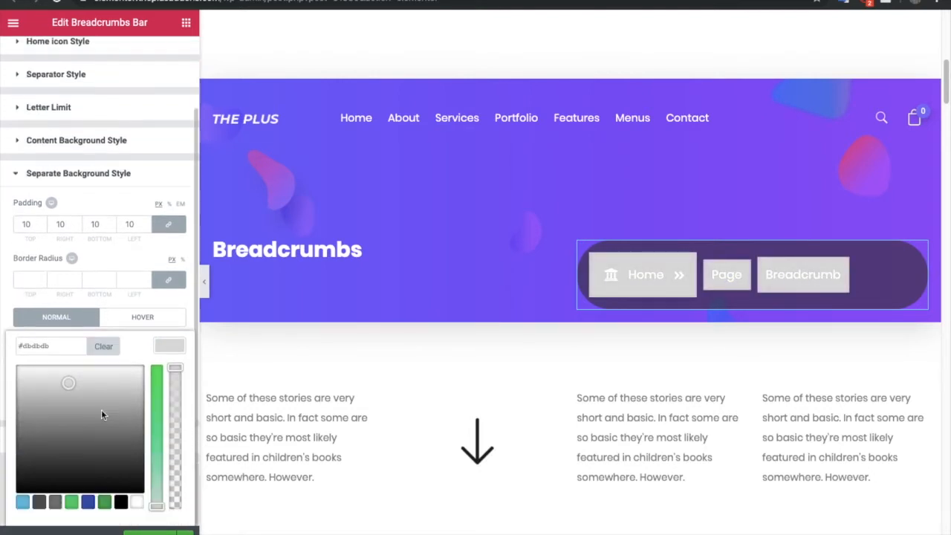
click(81, 453)
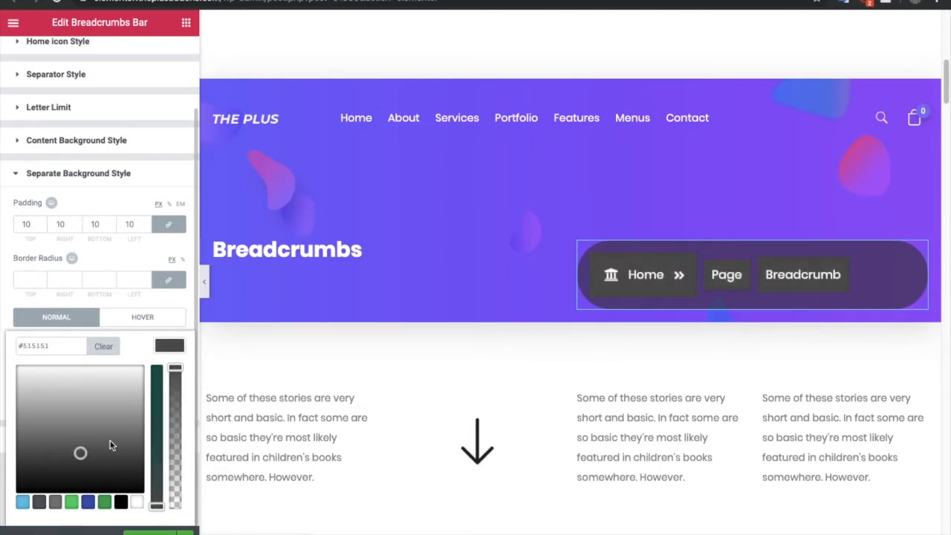
click(168, 346)
Set the Home item's normal separate background color to the preset blue #4054b2
click(169, 372)
scroll(151, 421, down, 1)
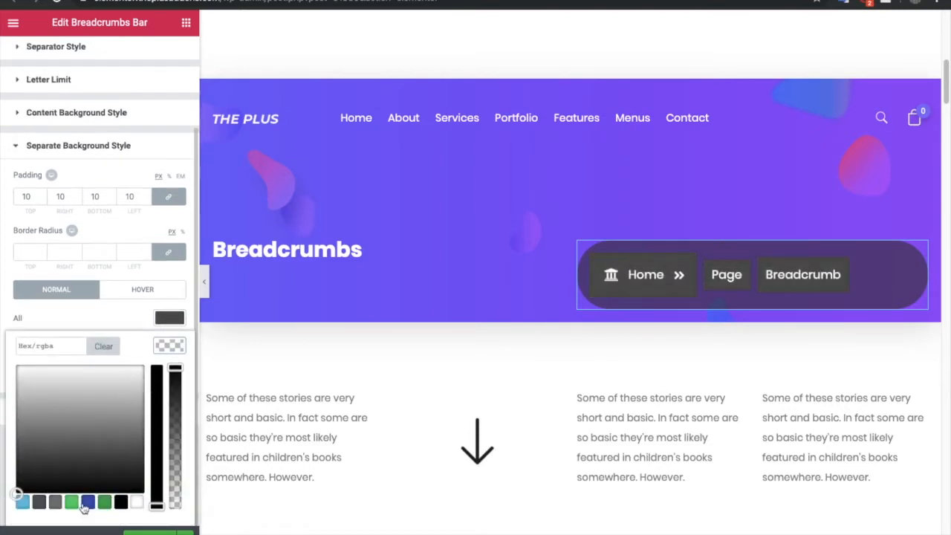
click(88, 502)
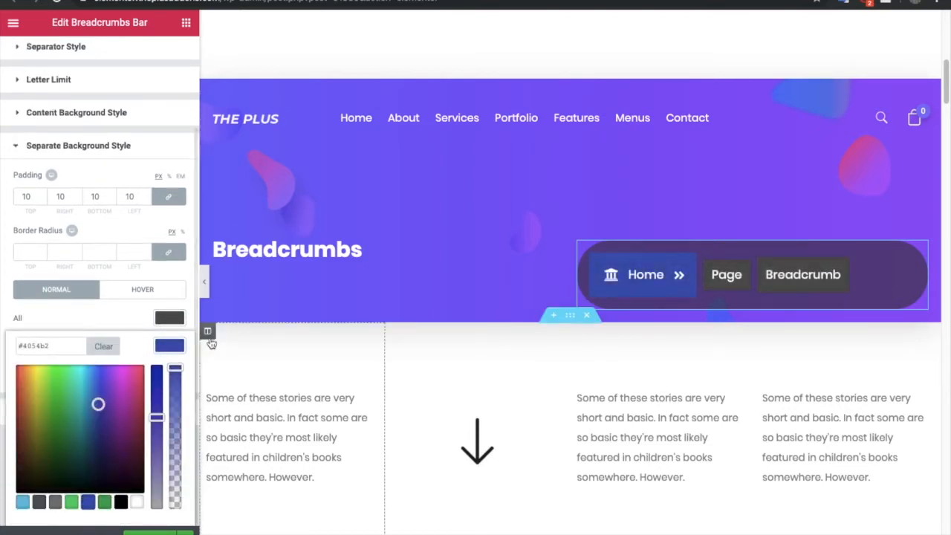
click(169, 346)
Set the Active item's normal separate background color to the preset green #23a455
click(170, 372)
scroll(123, 459, down, 1)
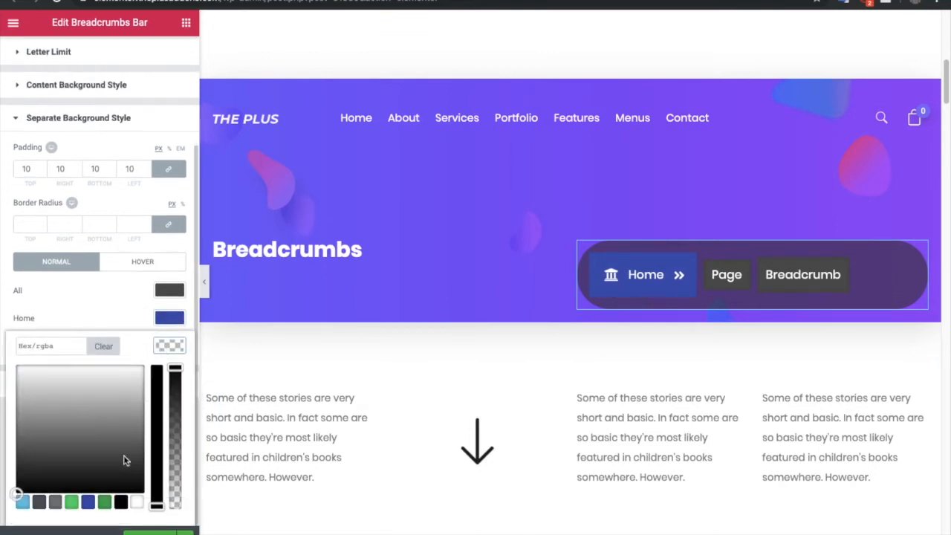
click(104, 502)
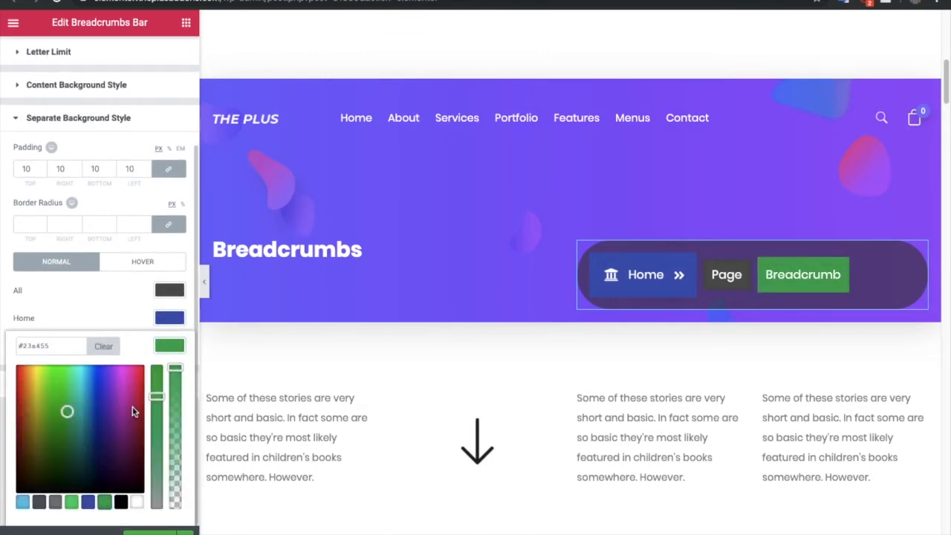
click(160, 343)
Set the separate backgrounds' border radius to 5 px on all sides and check their hover color options
click(27, 225)
text(5)
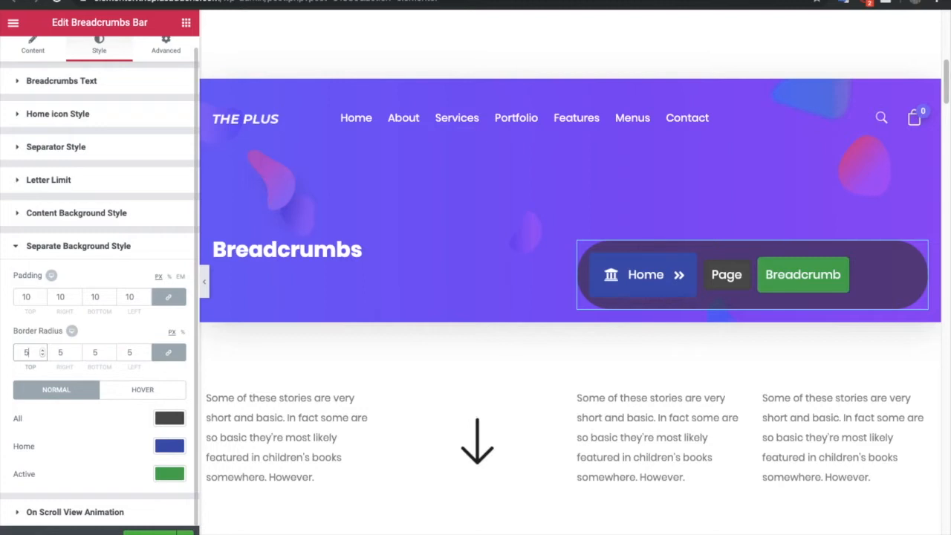
click(139, 397)
click(62, 392)
click(152, 398)
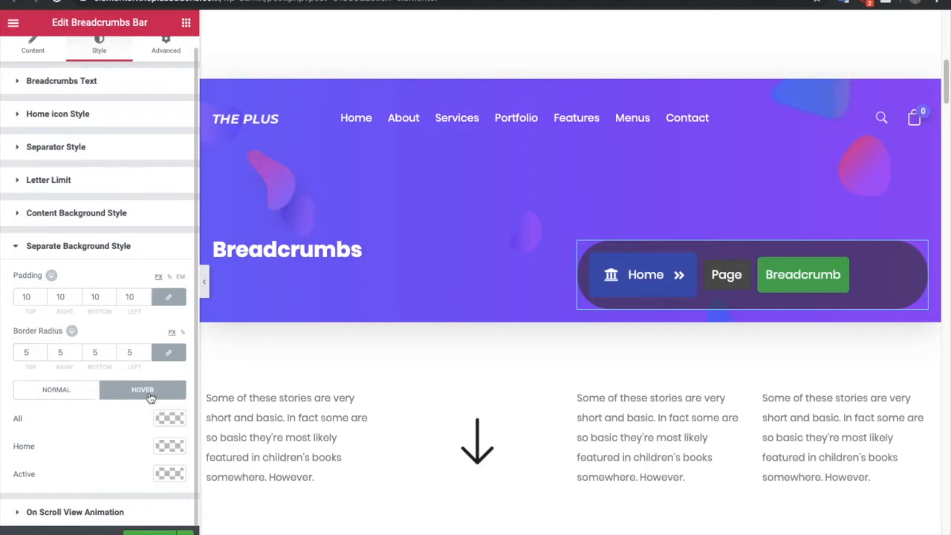
Check the In Animation Effect options in the On Scroll View Animation settings
click(89, 511)
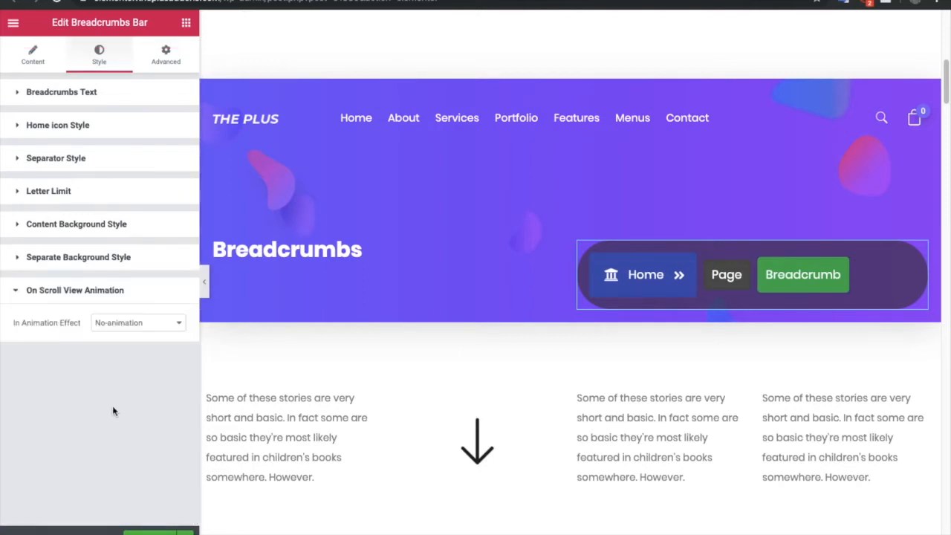
click(134, 326)
click(133, 325)
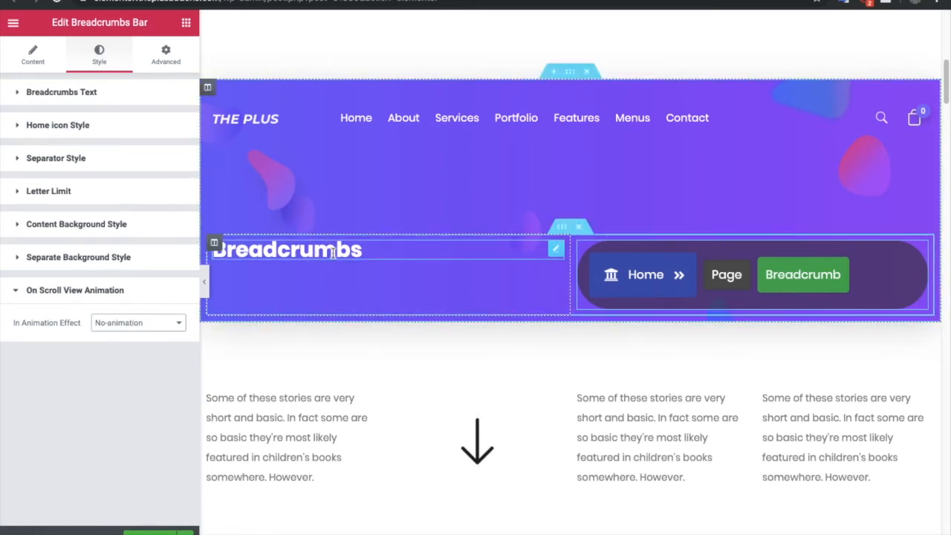
Examine the other breadcrumb bar designs in the demo headers further down the page
scroll(490, 282, down, 3)
scroll(490, 283, down, 10)
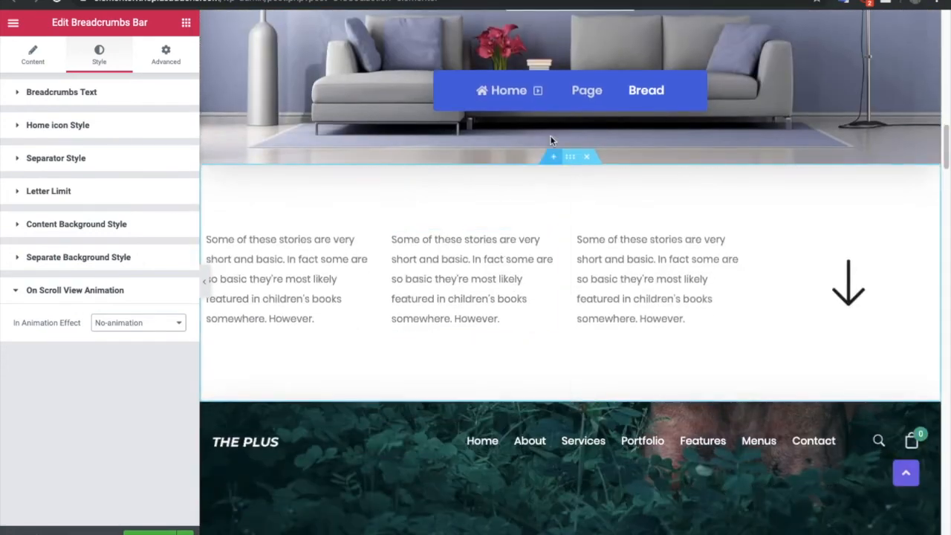
scroll(534, 311, down, 3)
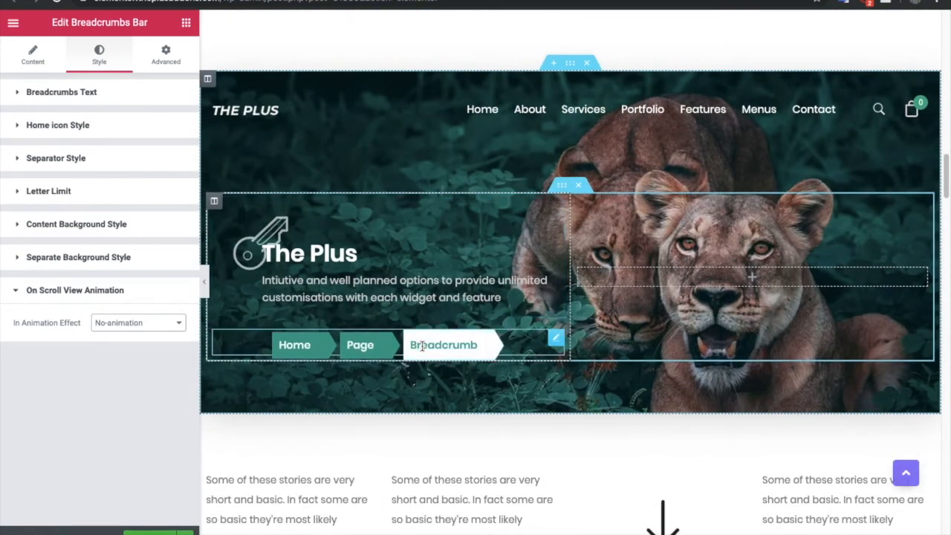